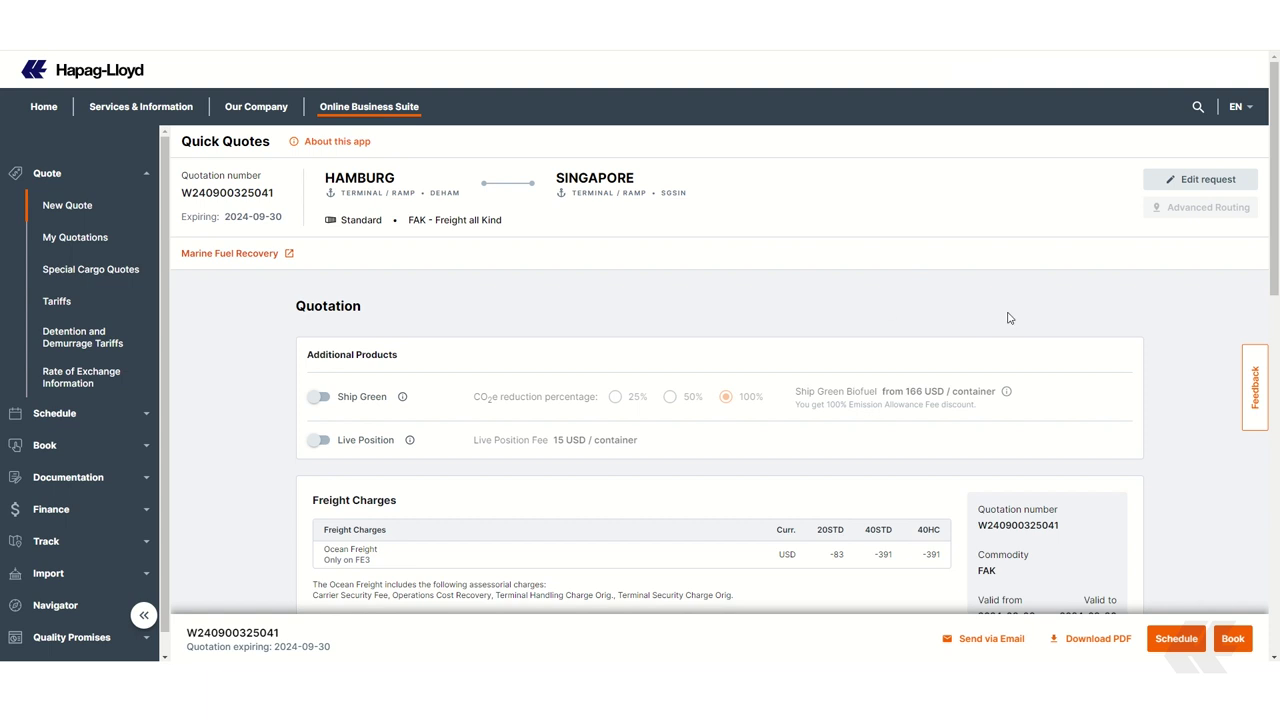
Step: Add Live Position to the Hamburg to Singapore quotation and update the quotation
scroll(1275, 225, down, 2)
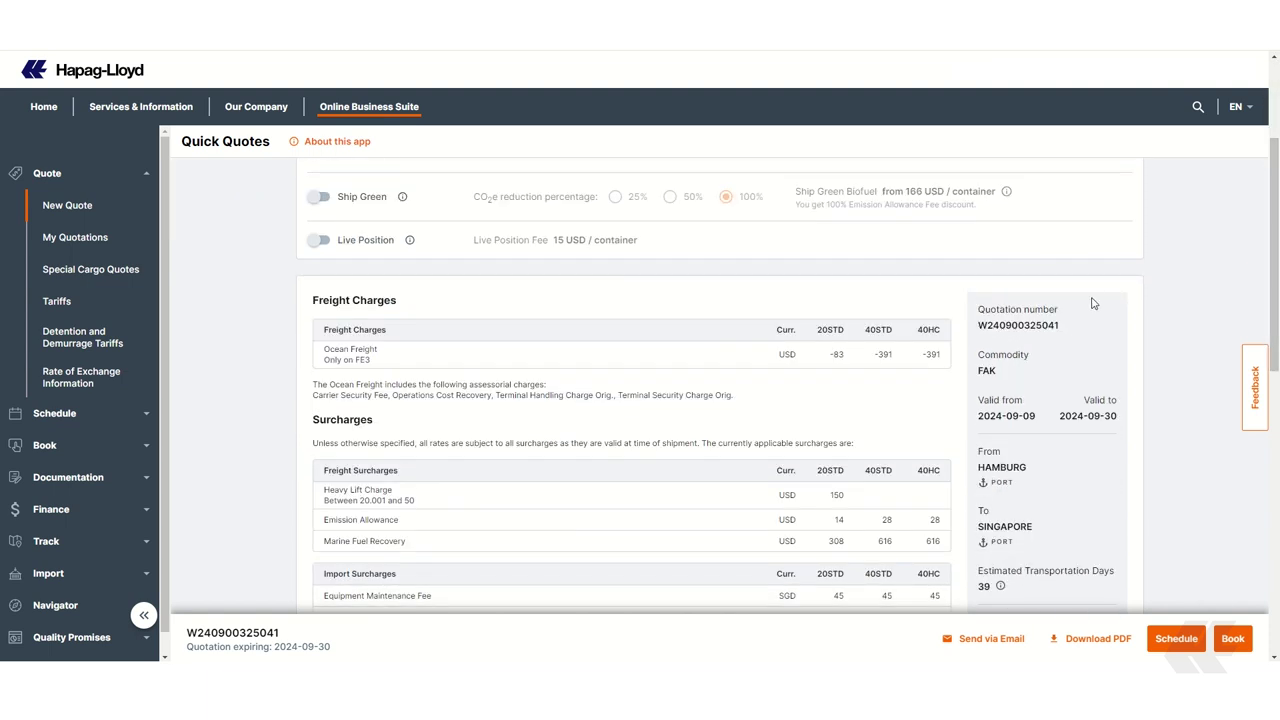
scroll(1275, 225, down, 2)
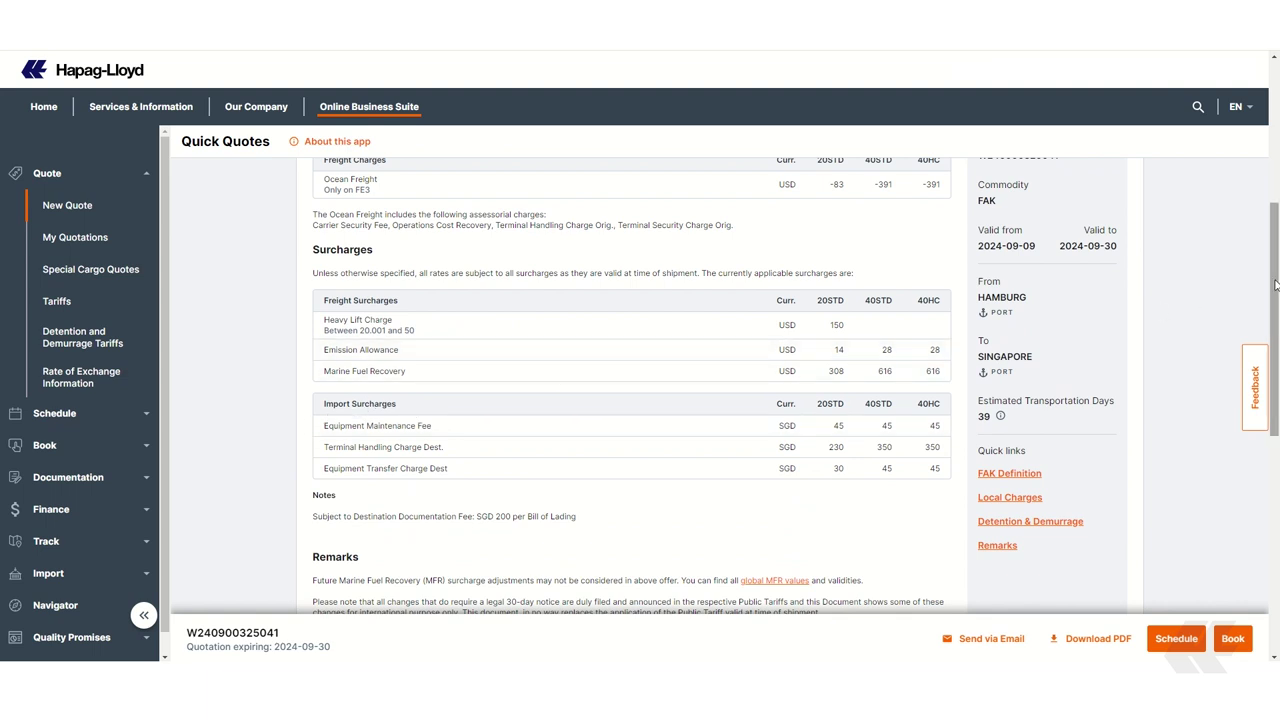
drag(1275, 285, 1275, 175)
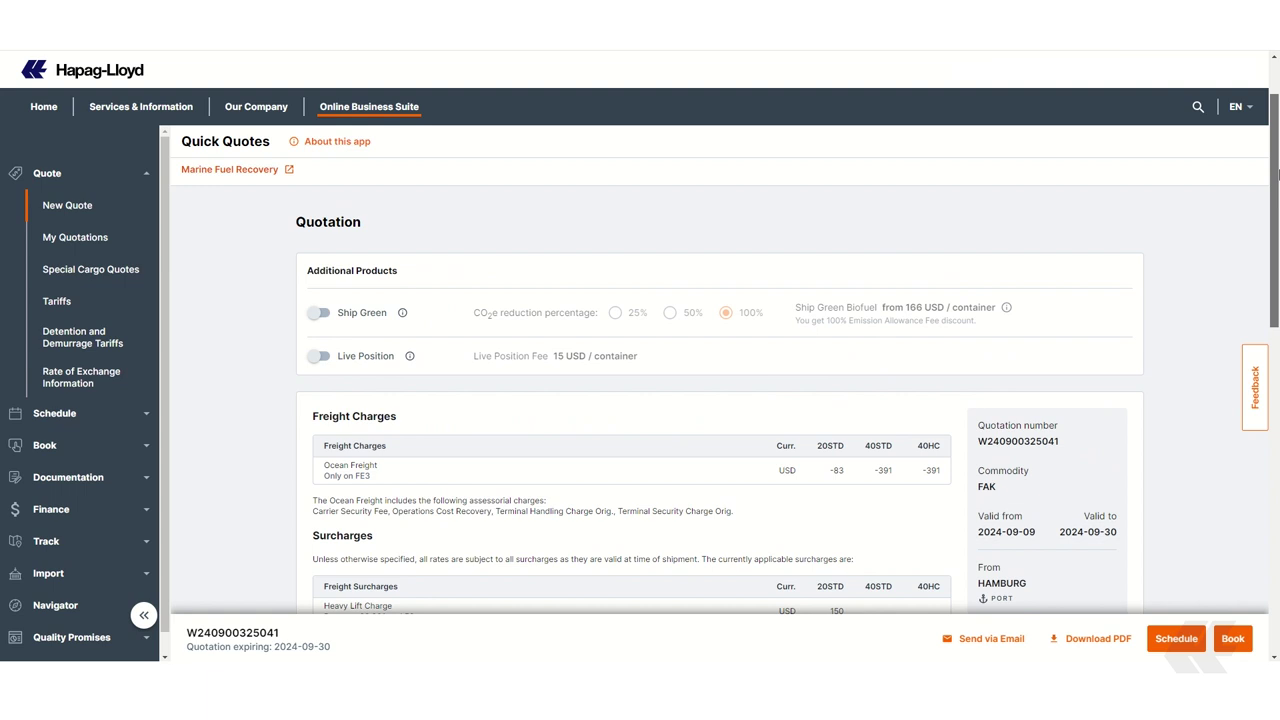
click(321, 357)
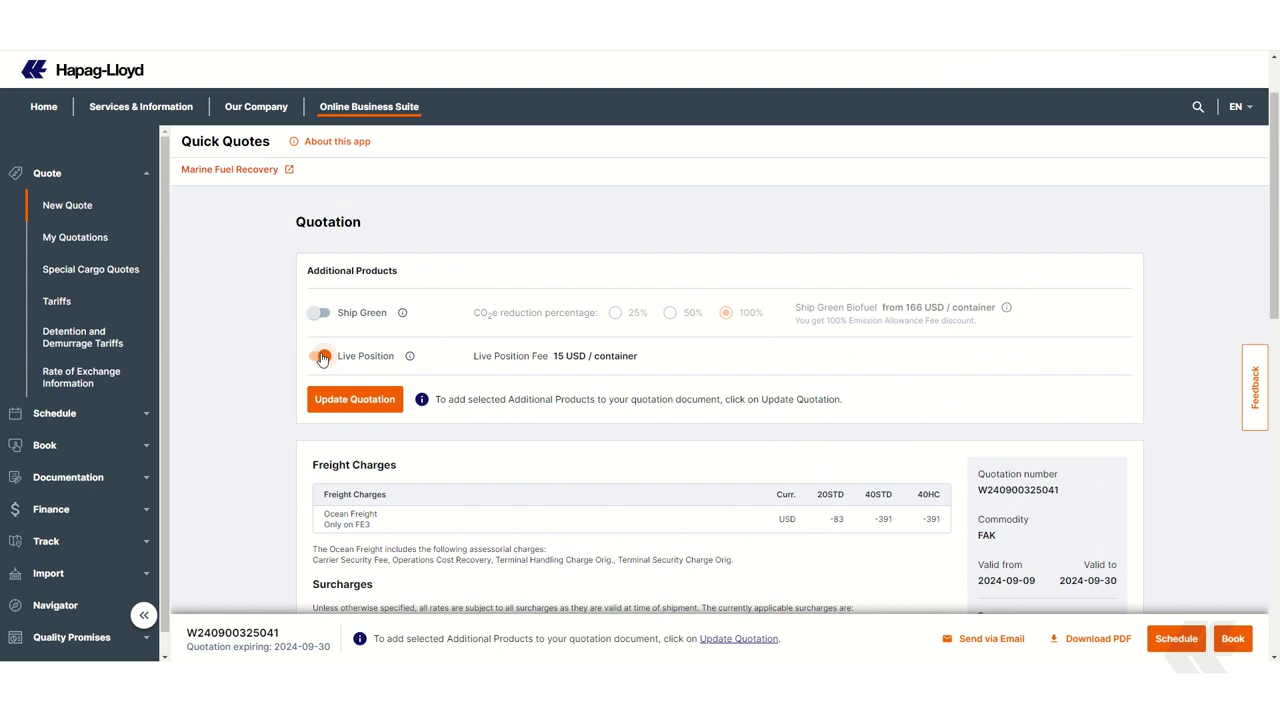
click(346, 399)
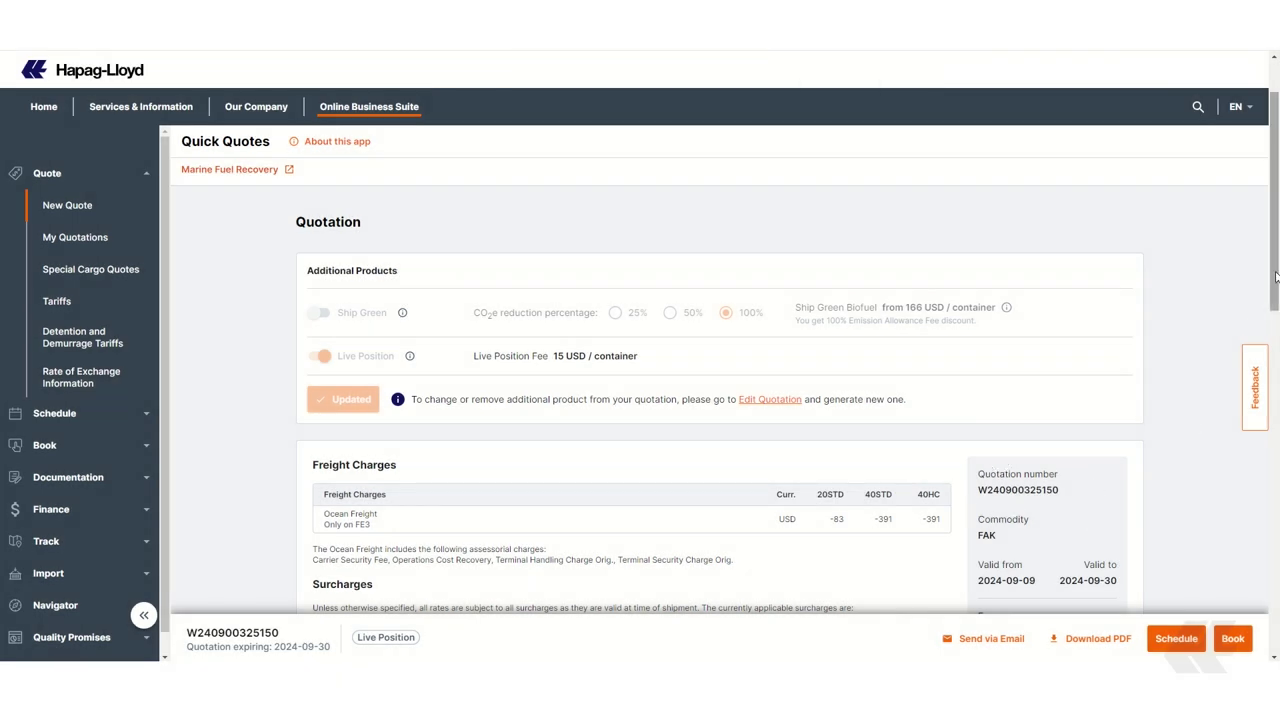
Step: Edit the request to generate a new Hamburg to Singapore quotation and update it with Live Position
drag(1275, 277, 1254, 397)
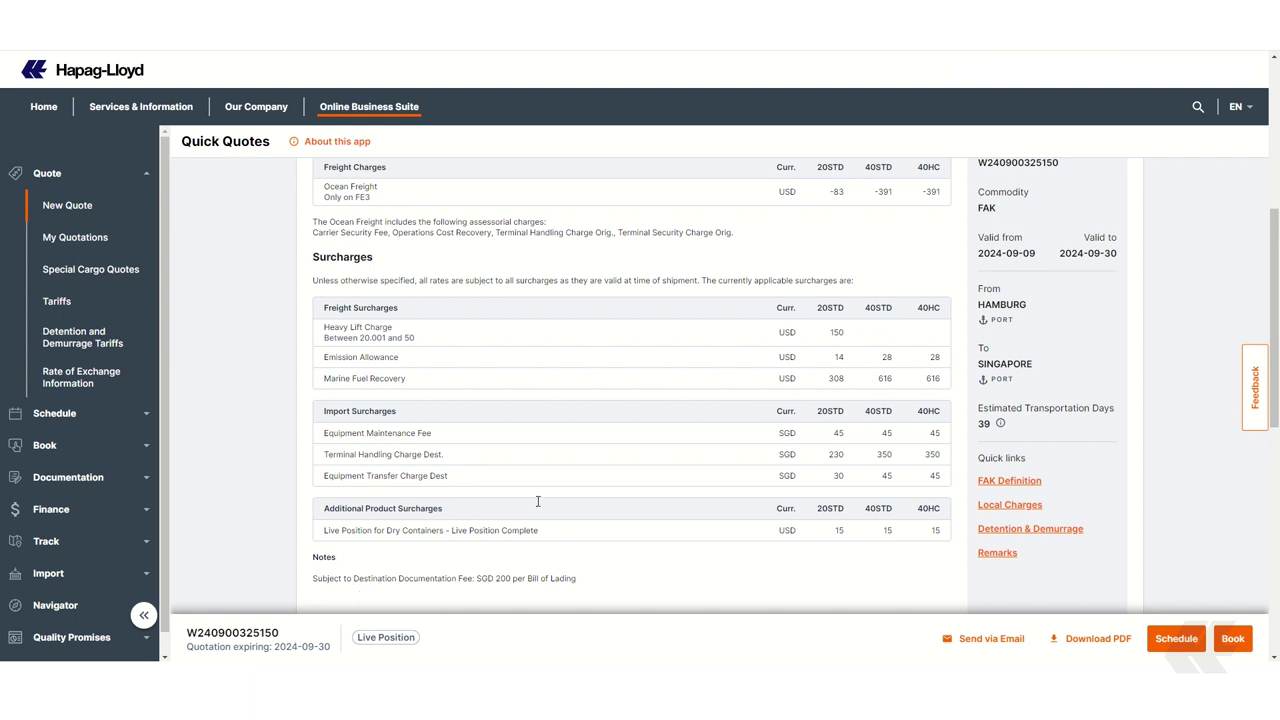
drag(1276, 333, 1276, 175)
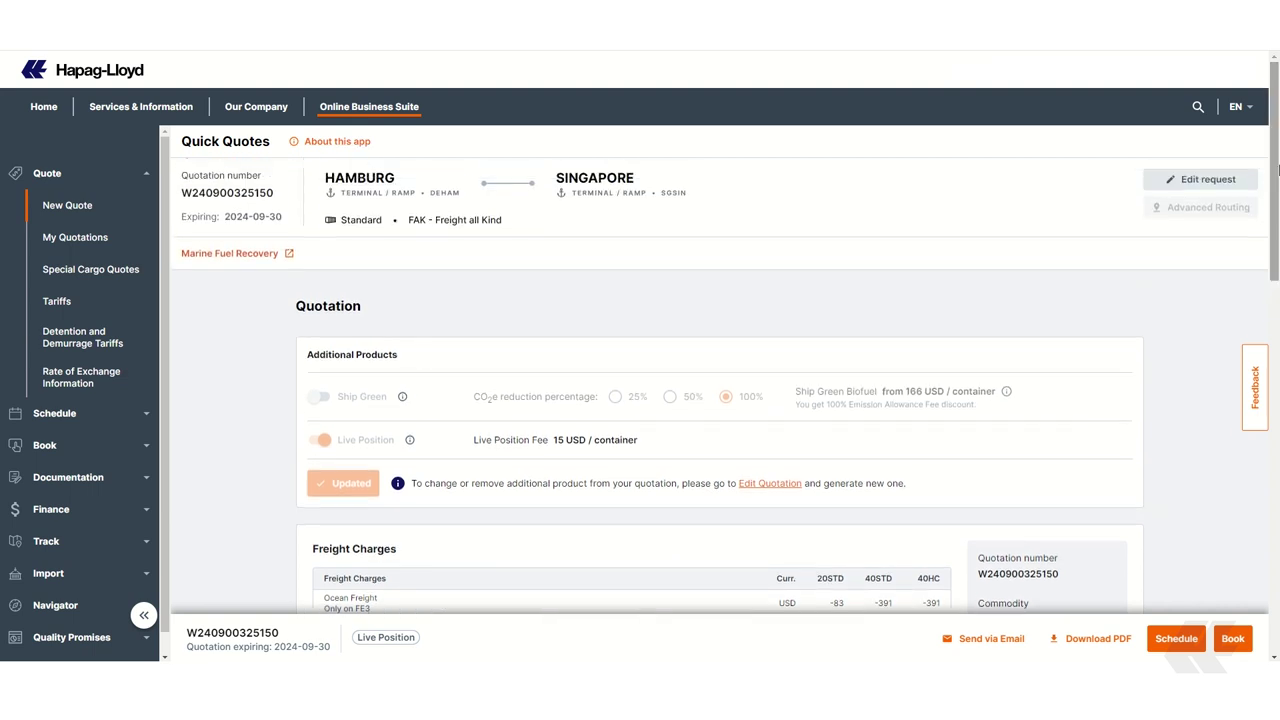
click(1213, 182)
scroll(1069, 431, down, 5)
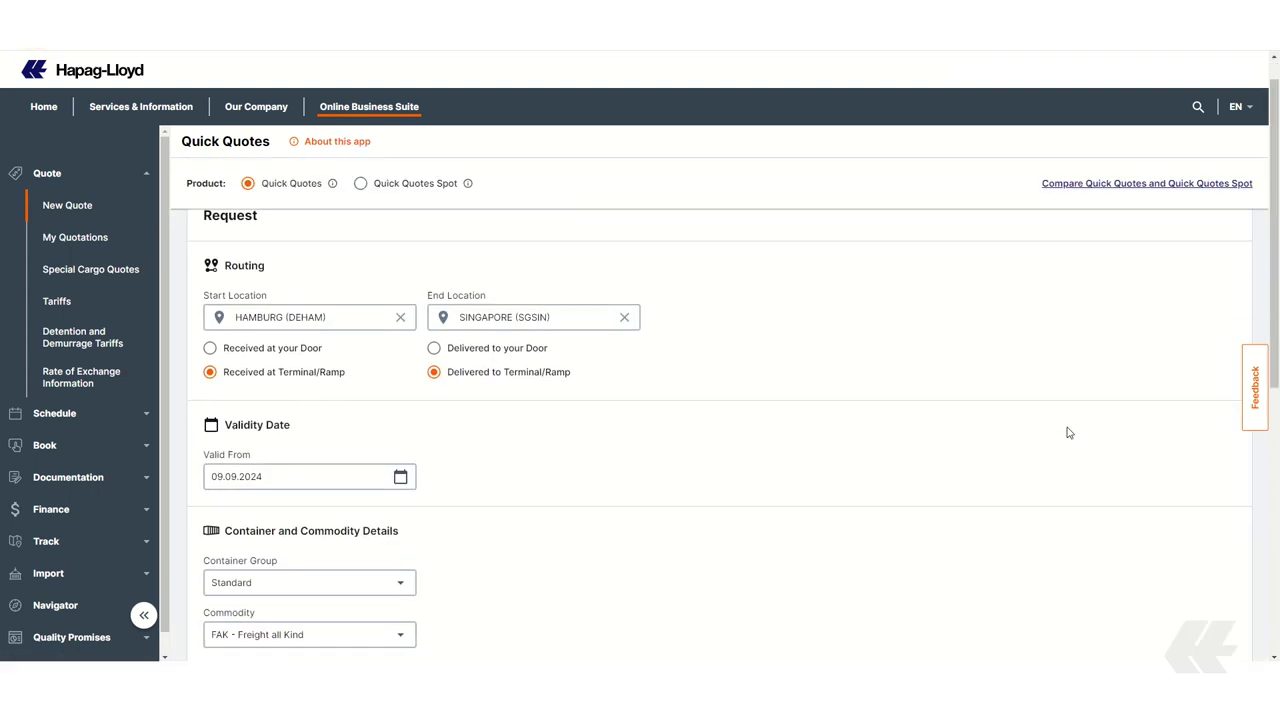
click(262, 546)
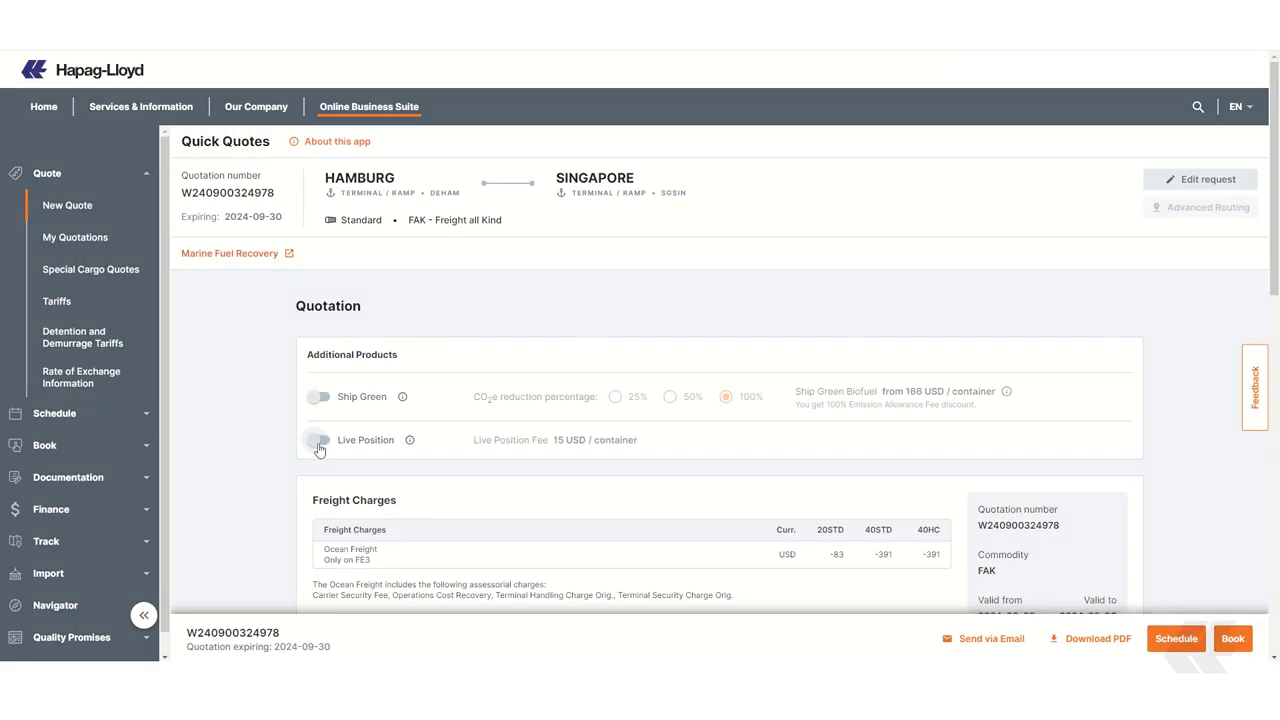
click(320, 443)
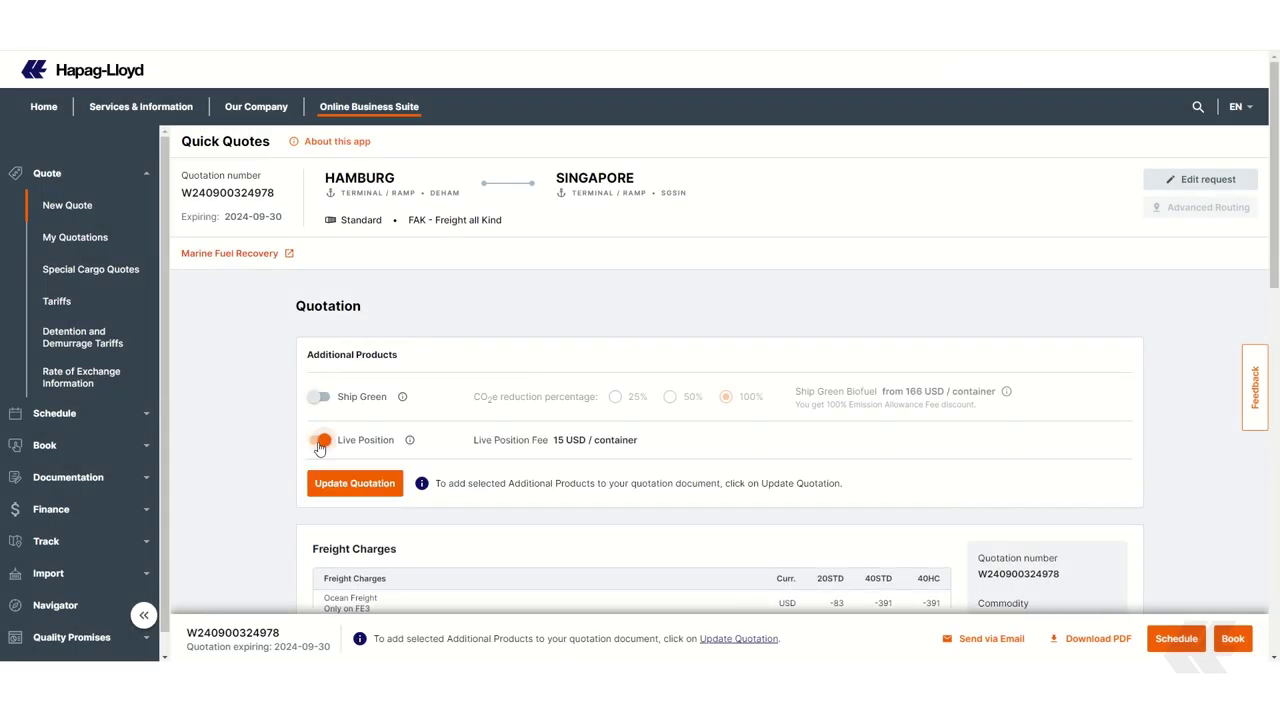
click(354, 485)
Step: Copy the updated quotation's number and confirm it in a new booking using the New Booking BETA form
scroll(960, 392, down, 2)
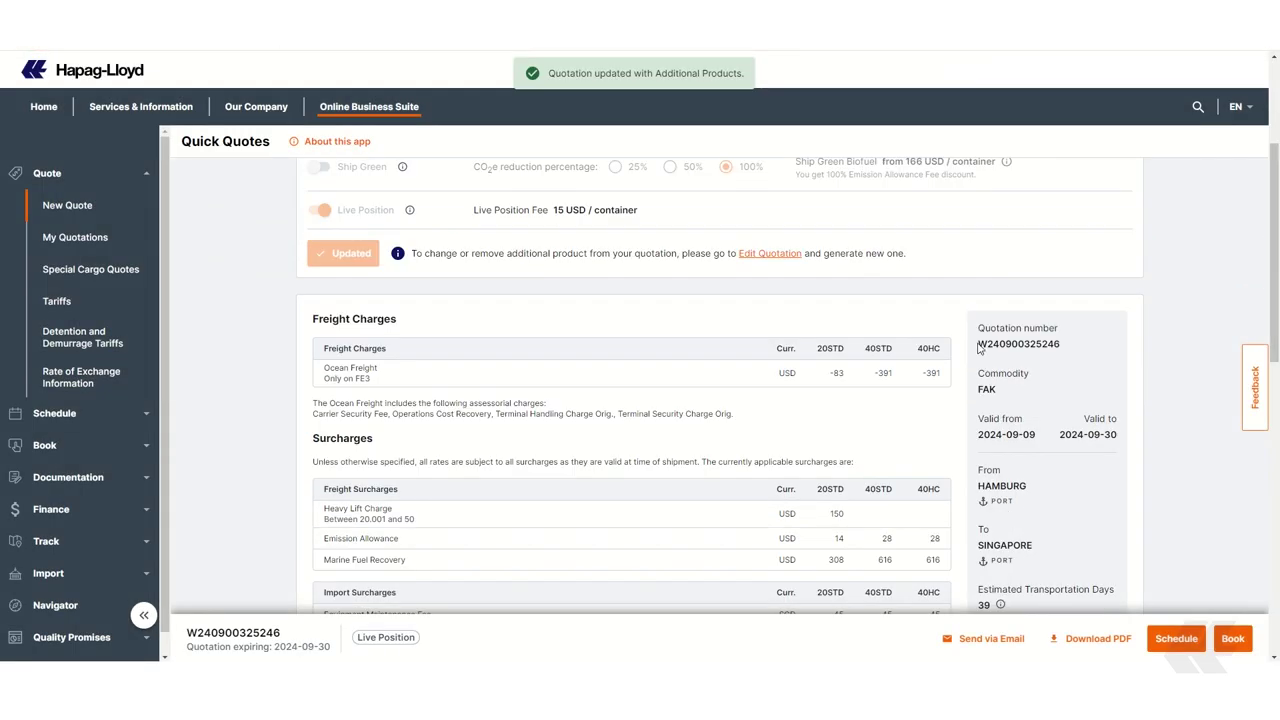
drag(978, 344, 1059, 347)
key(ctrl+c)
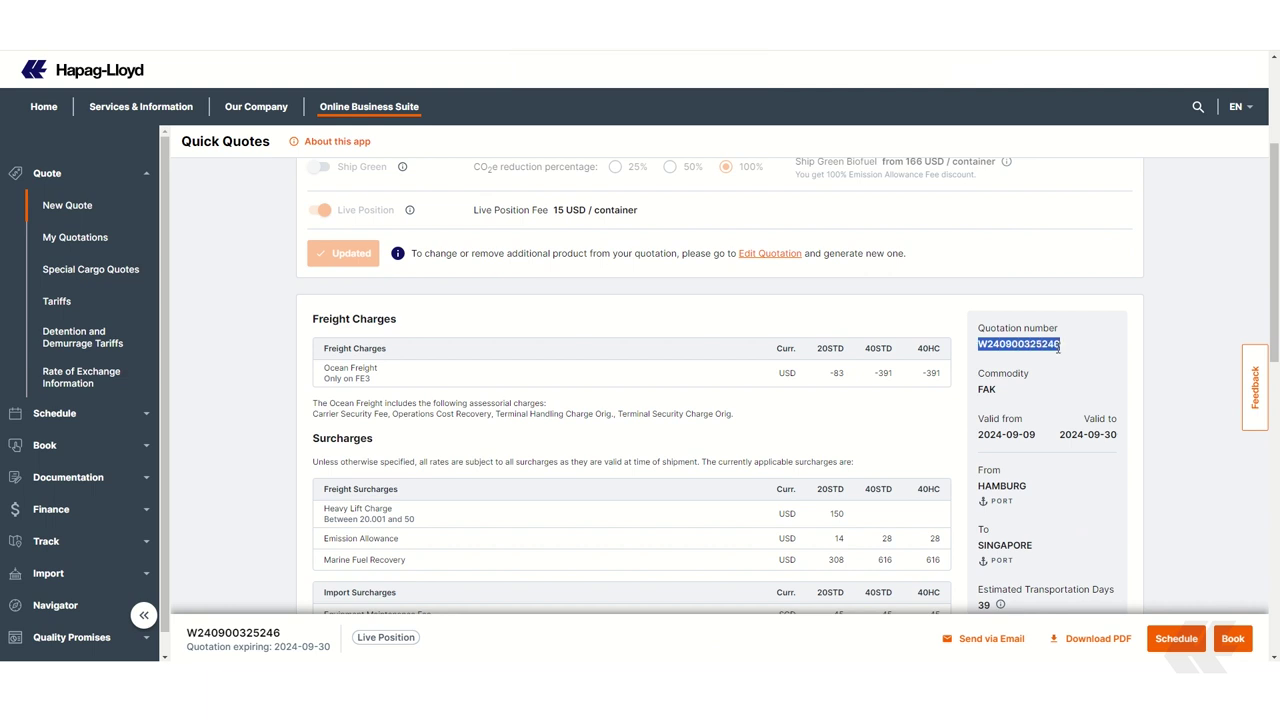
click(1235, 640)
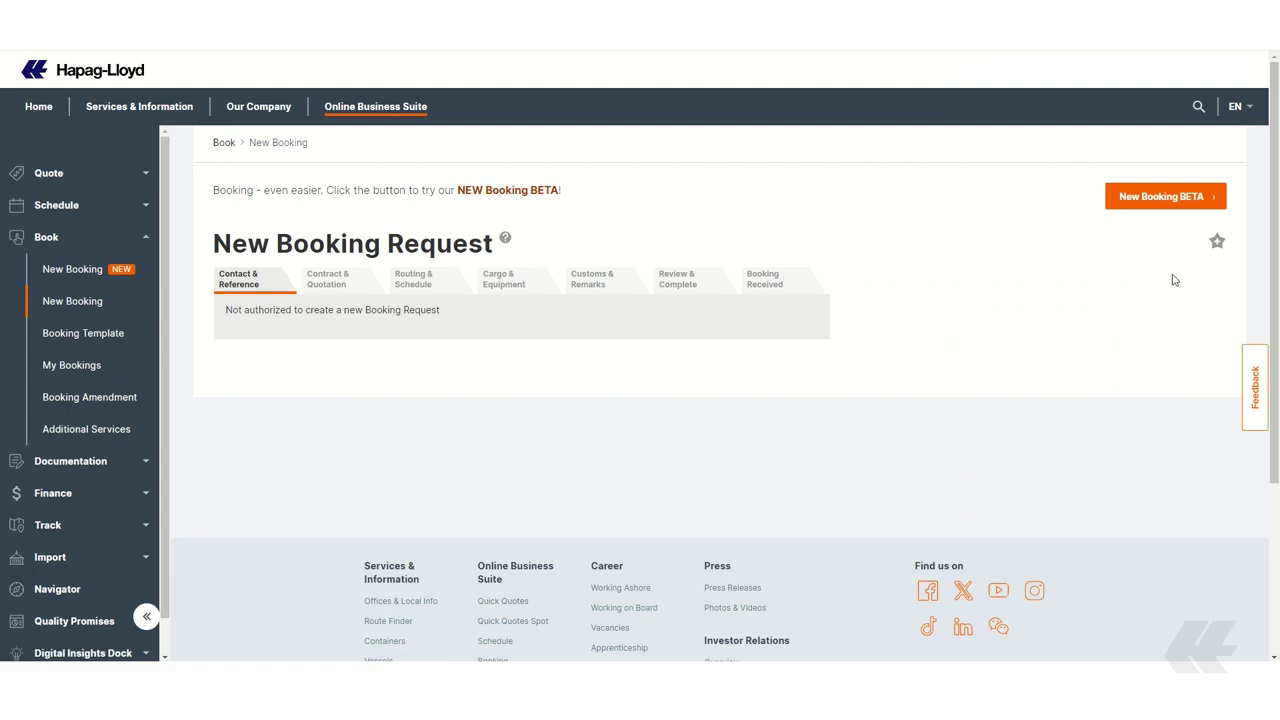
click(1165, 197)
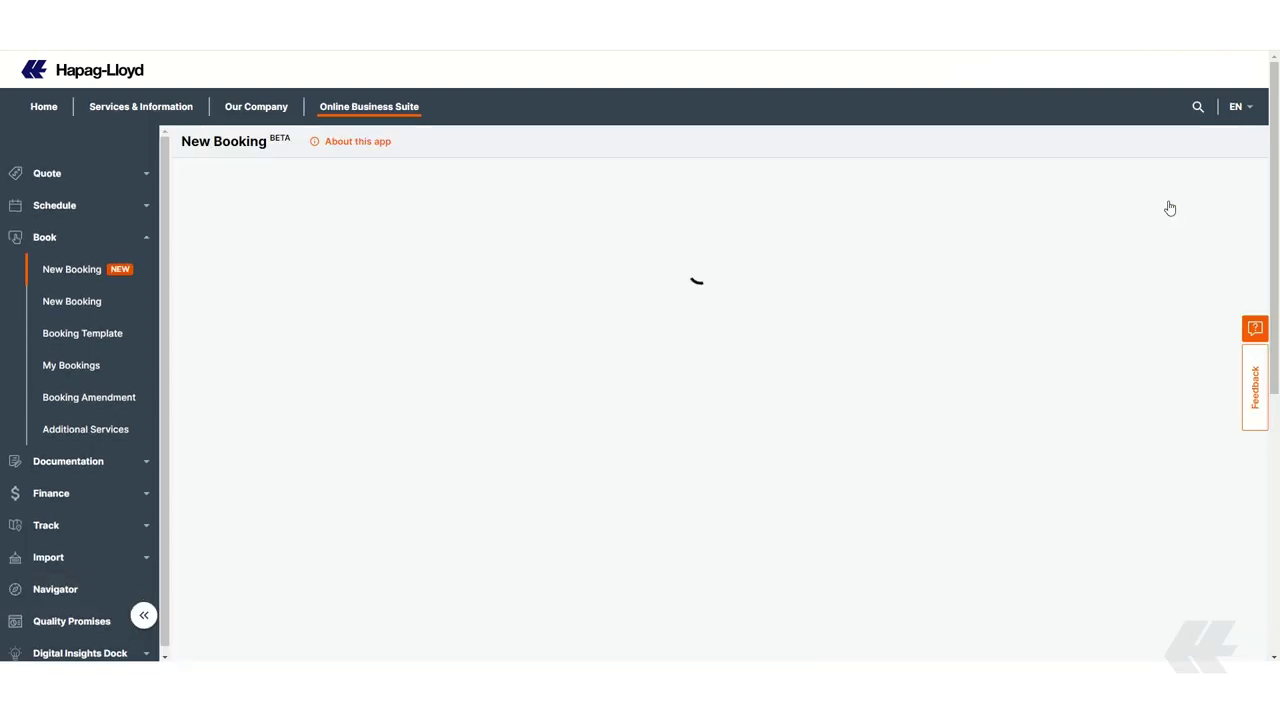
click(346, 306)
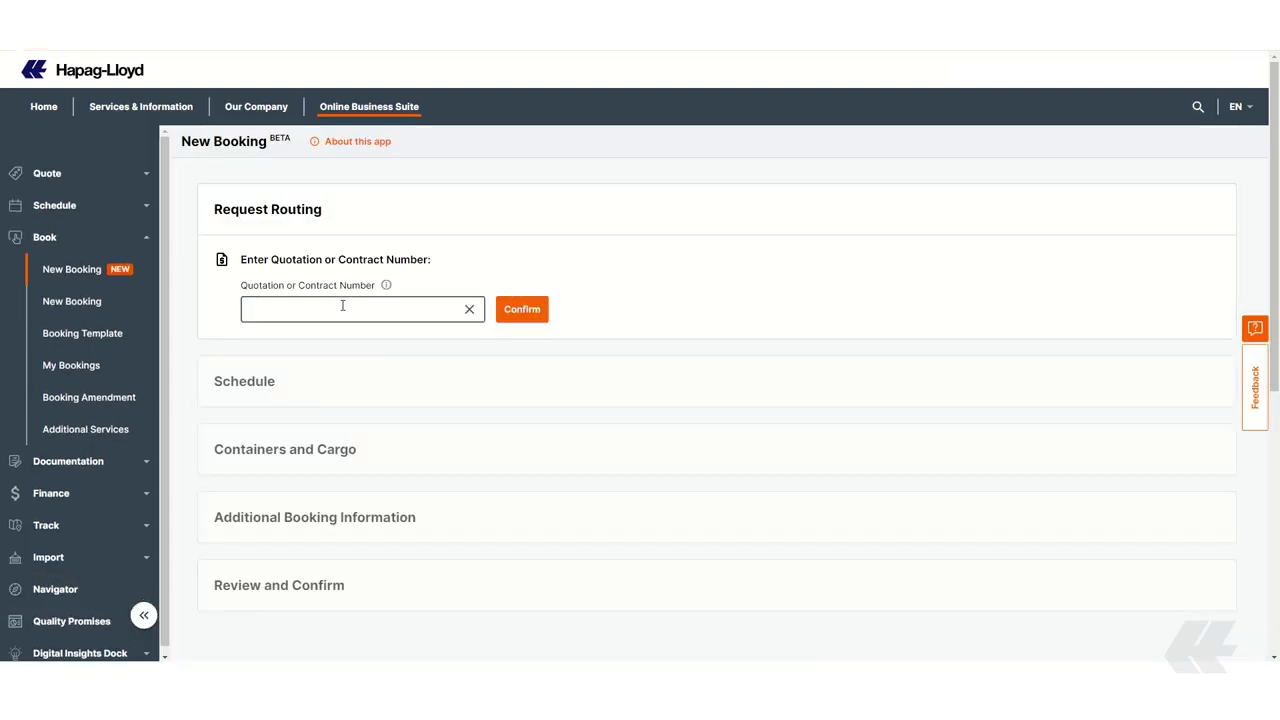
key(ctrl+v)
click(534, 314)
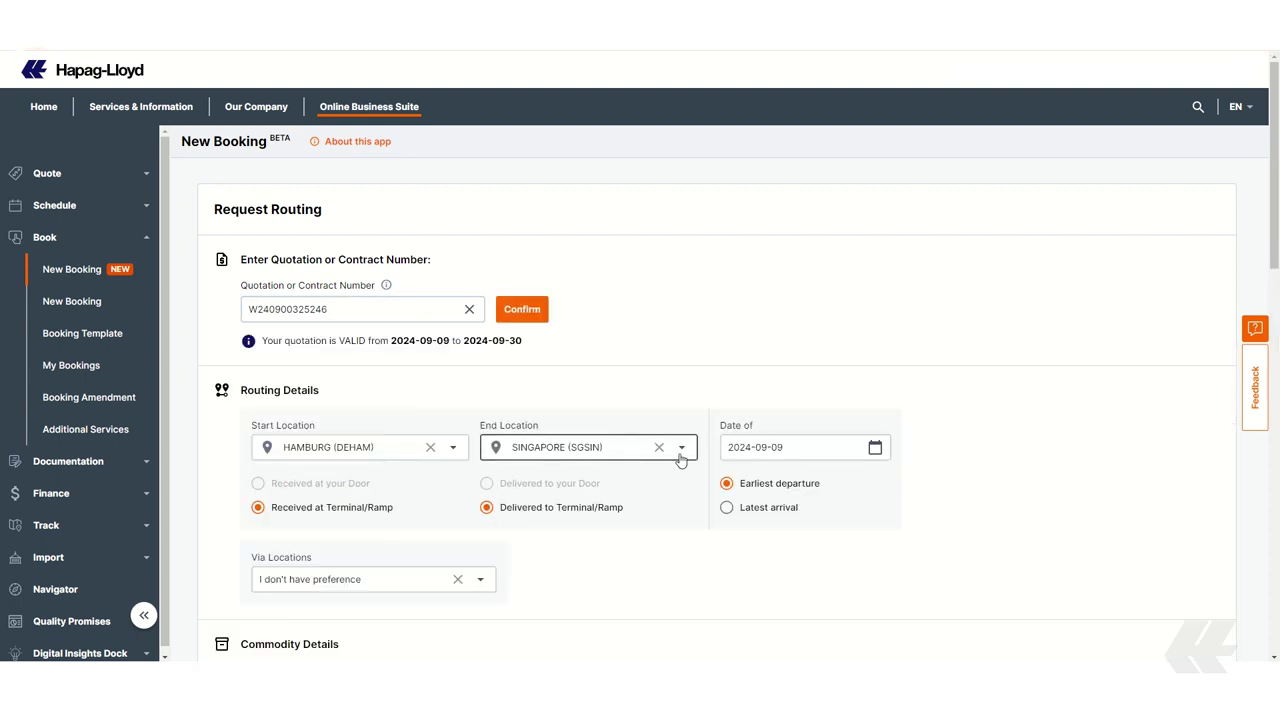
Step: Enter one 40' general purpose container with 12376 kg of cargo in the booking's container details and continue to the schedule
drag(1276, 240, 1270, 392)
click(520, 397)
click(470, 475)
click(623, 397)
text(1)
key(Tab)
text(12376)
scroll(1055, 449, down, 1)
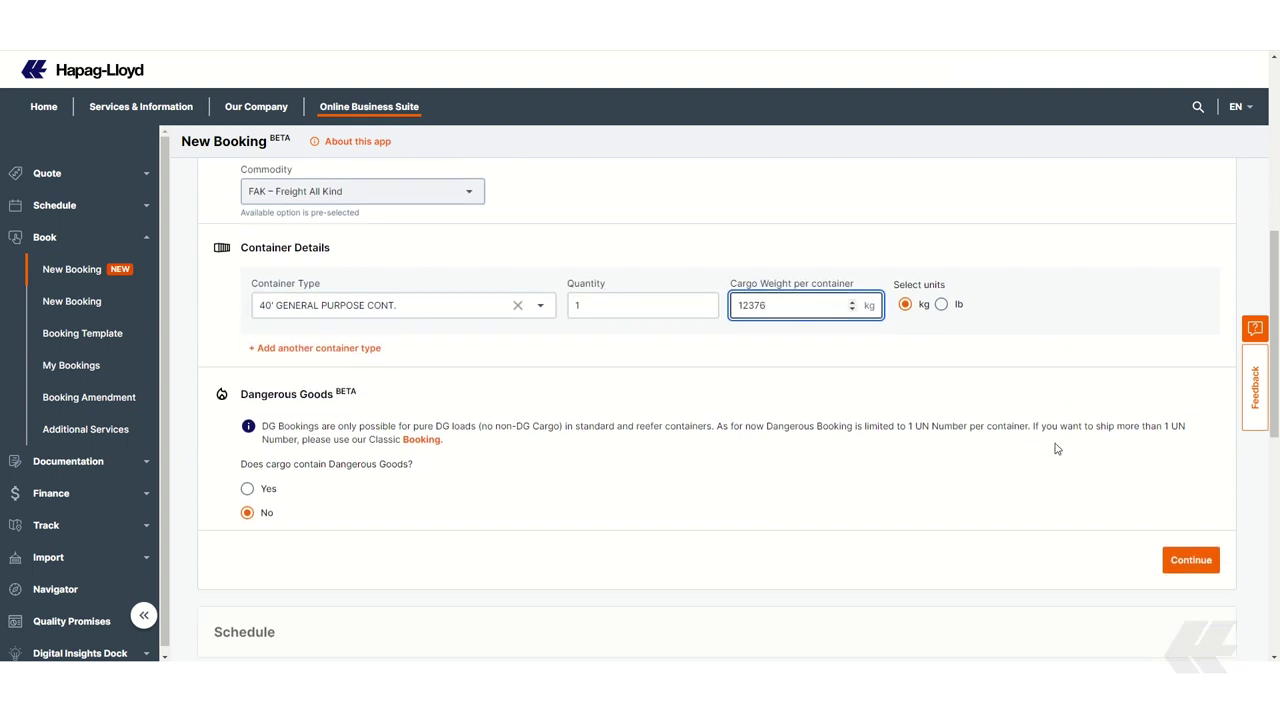
click(1190, 557)
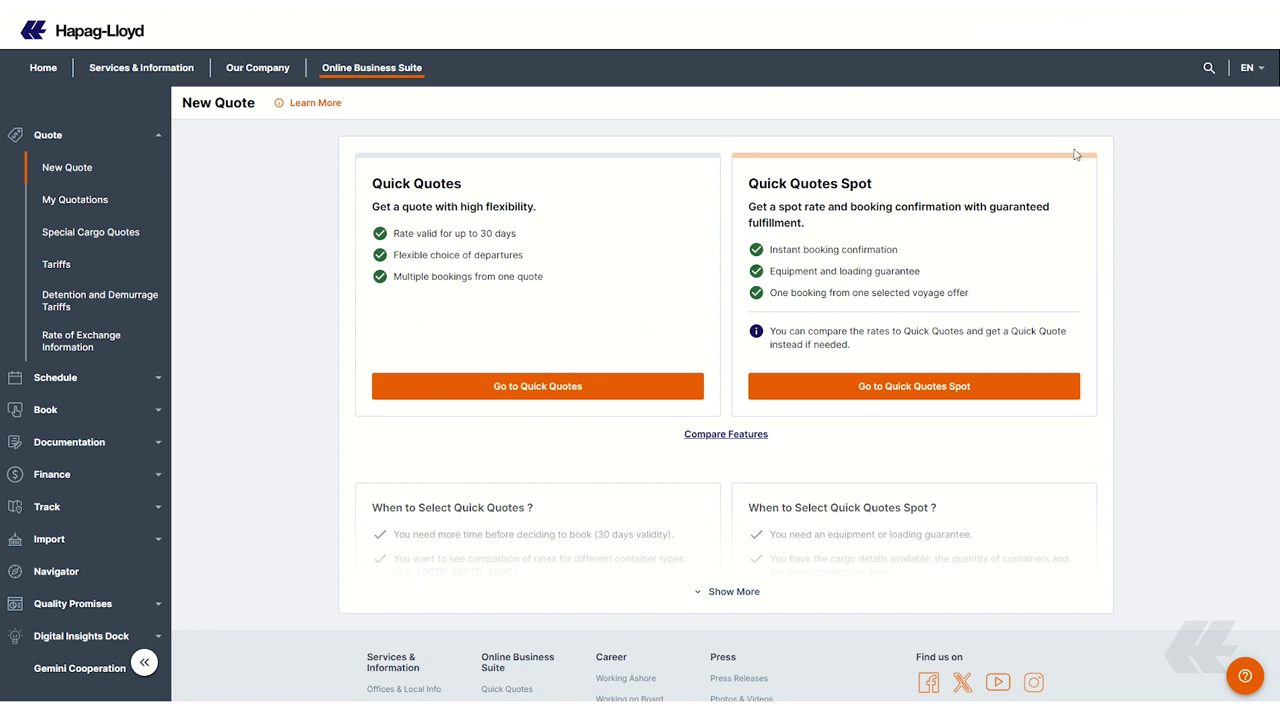
Step: Start a Quick Quotes Spot request with the routing from San Antonio (CLSAI) to Hamburg (DEHAM)
click(970, 391)
click(292, 318)
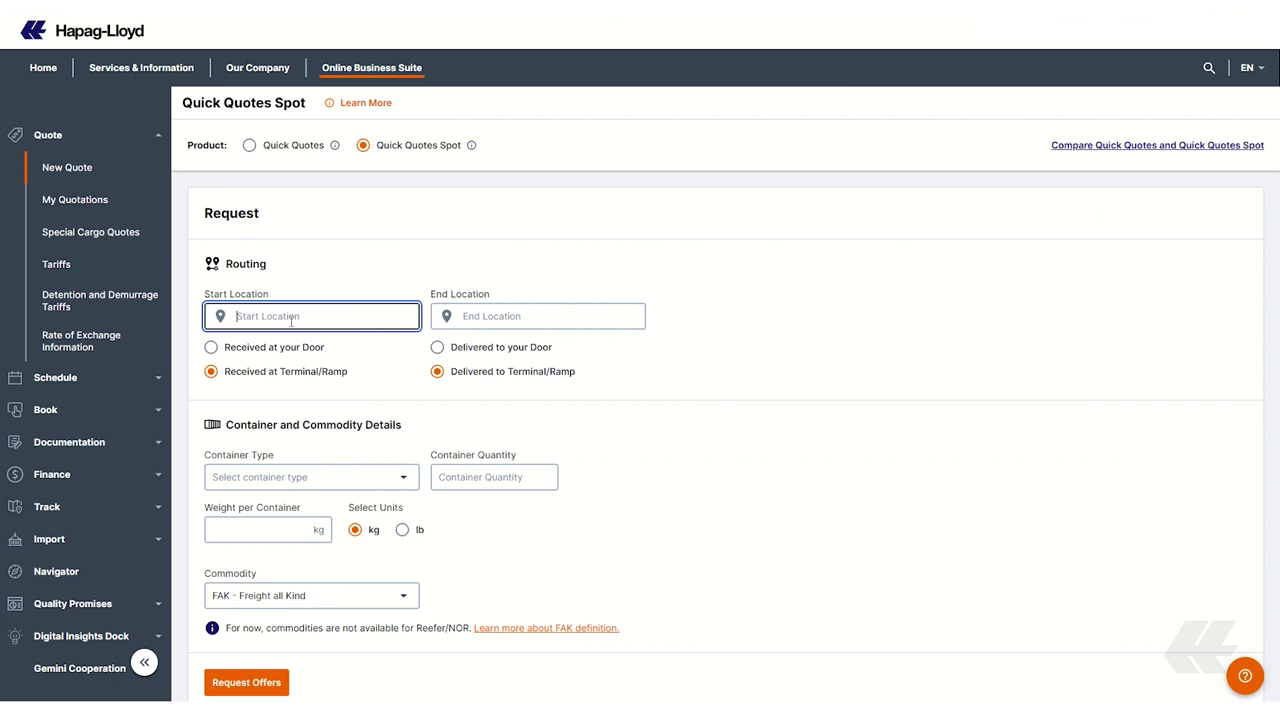
text(CLSAI)
click(280, 344)
click(519, 316)
text(DEHAM)
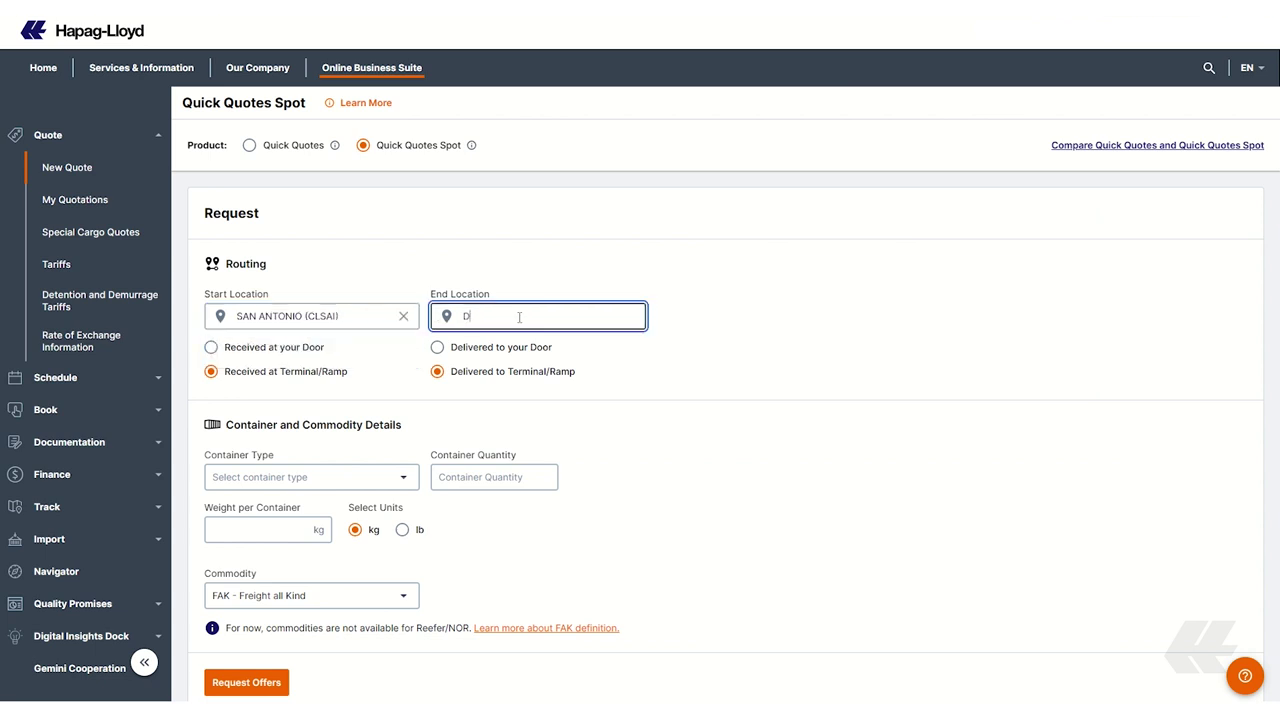
click(521, 340)
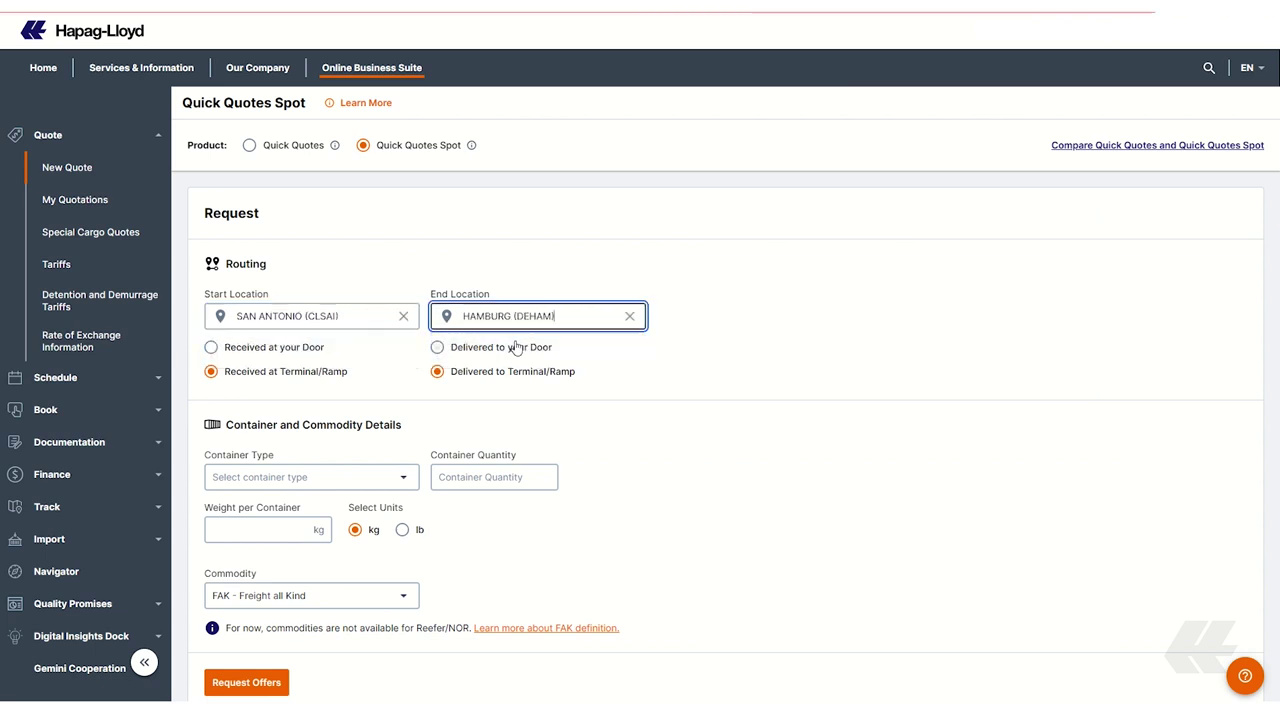
Step: Specify five 40' General Purpose containers at 1000 kg each and request the spot offers
click(390, 478)
click(260, 531)
click(493, 477)
text(5)
click(265, 529)
text(1000)
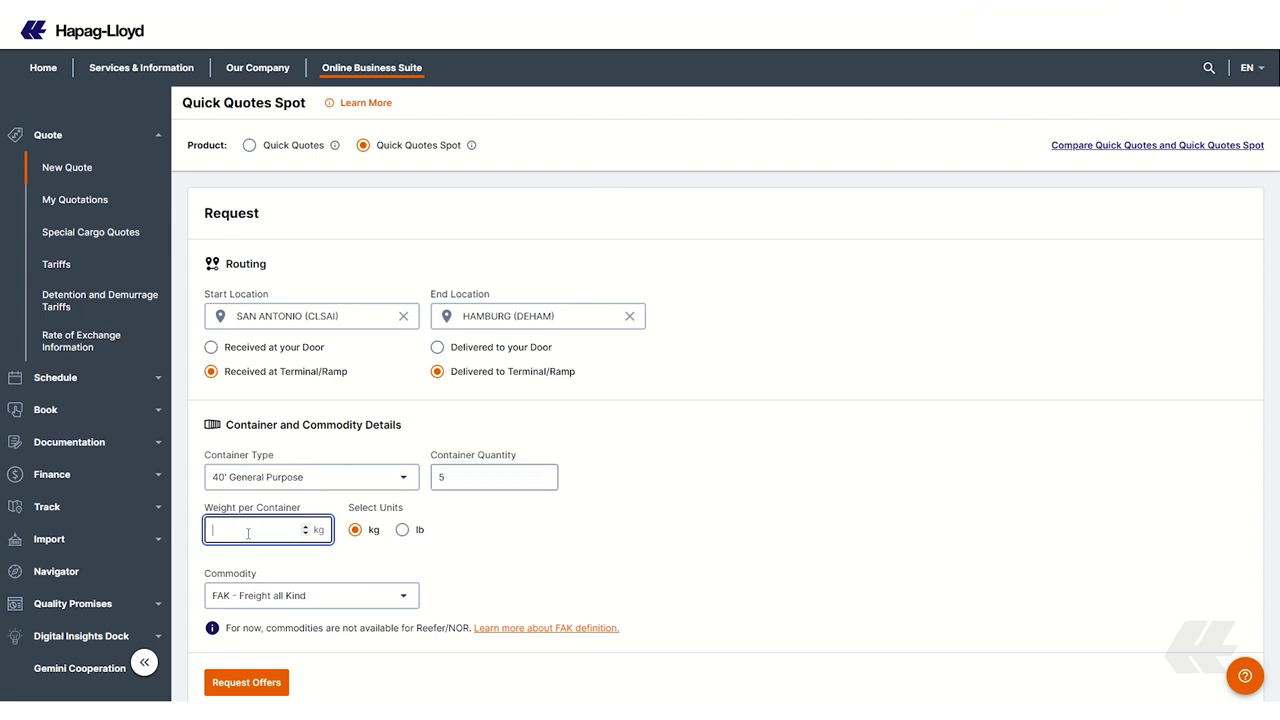
scroll(537, 520, down, 3)
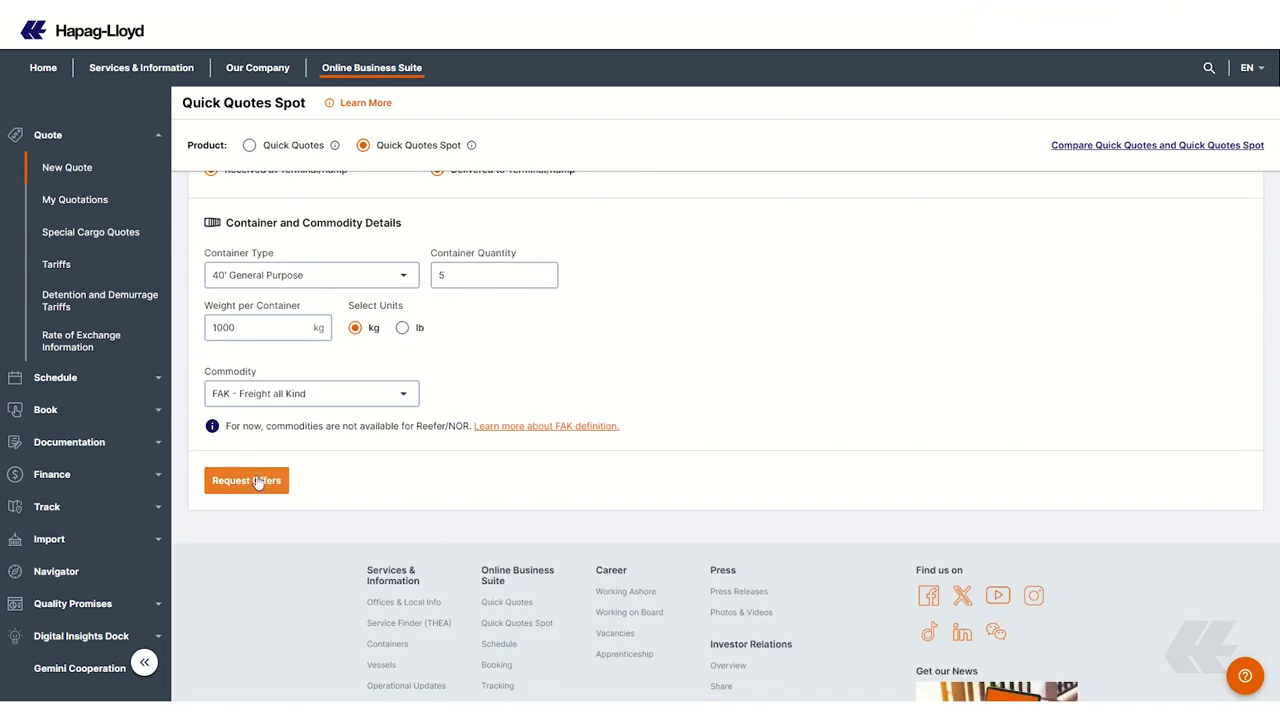
click(257, 483)
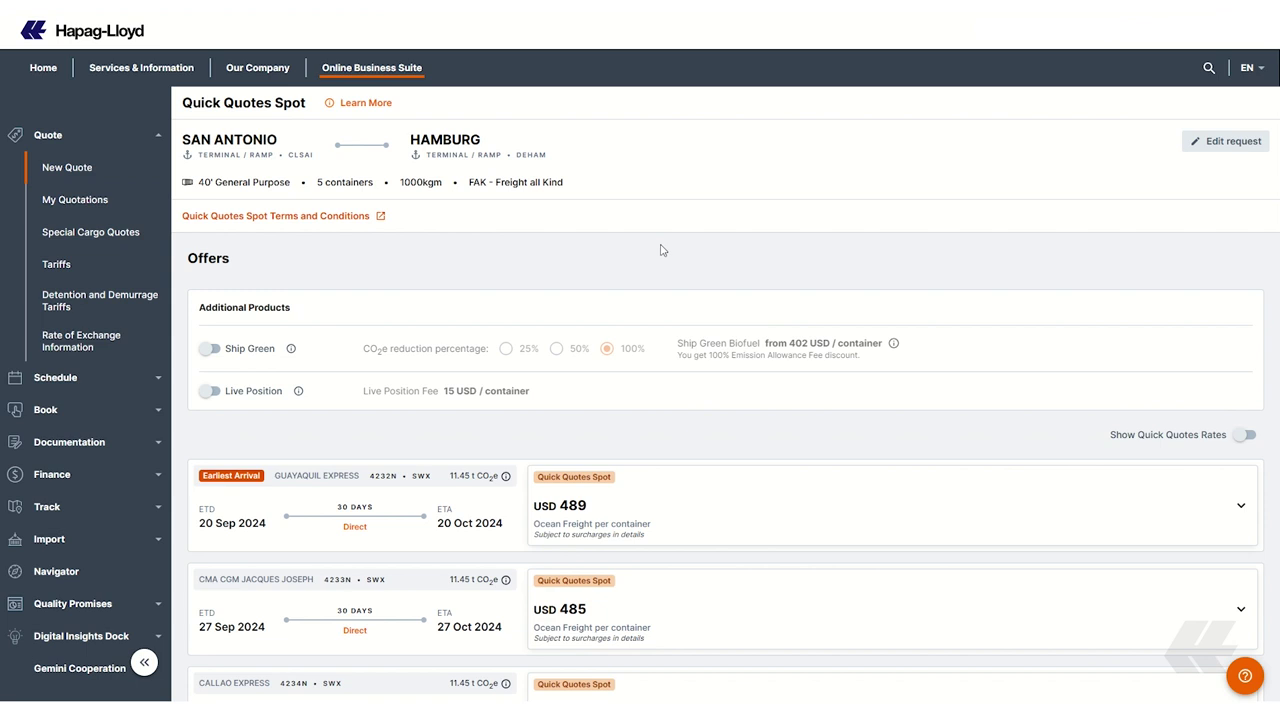
Step: Add Live Position to the spot offers and review the price breakdown of the earliest-arrival offer departing 20 Sep 2024
click(210, 392)
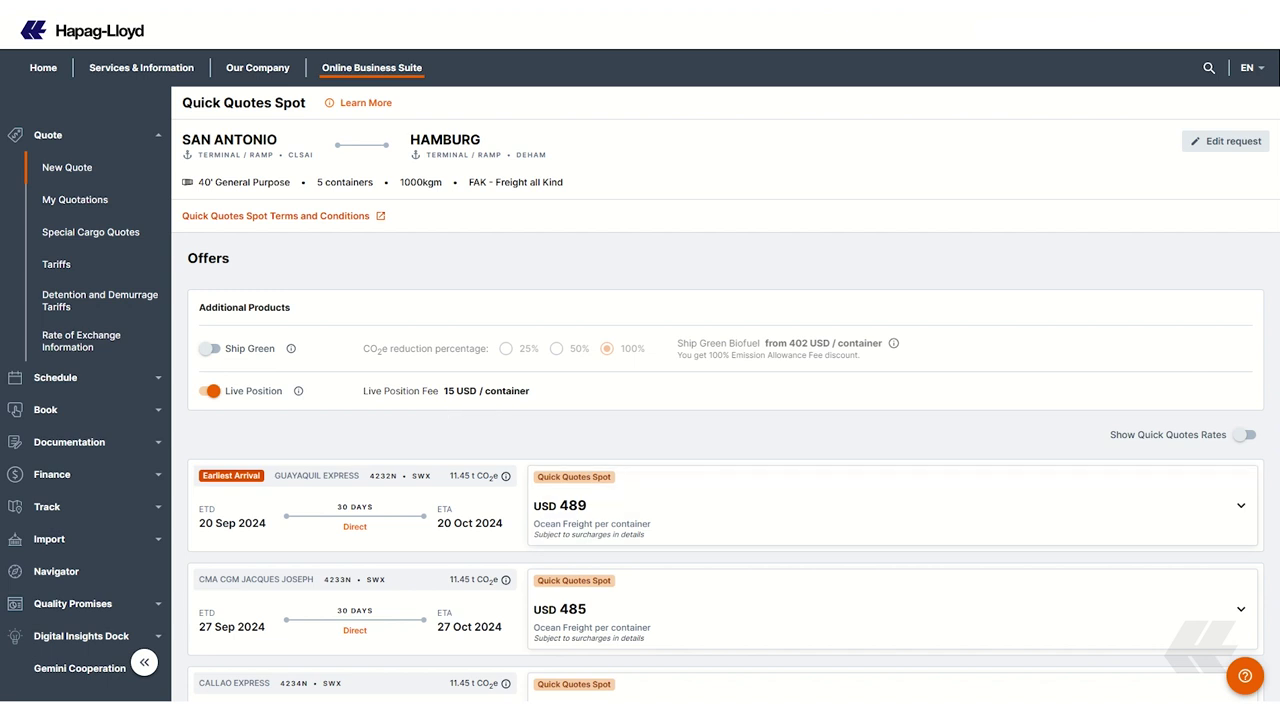
click(1240, 510)
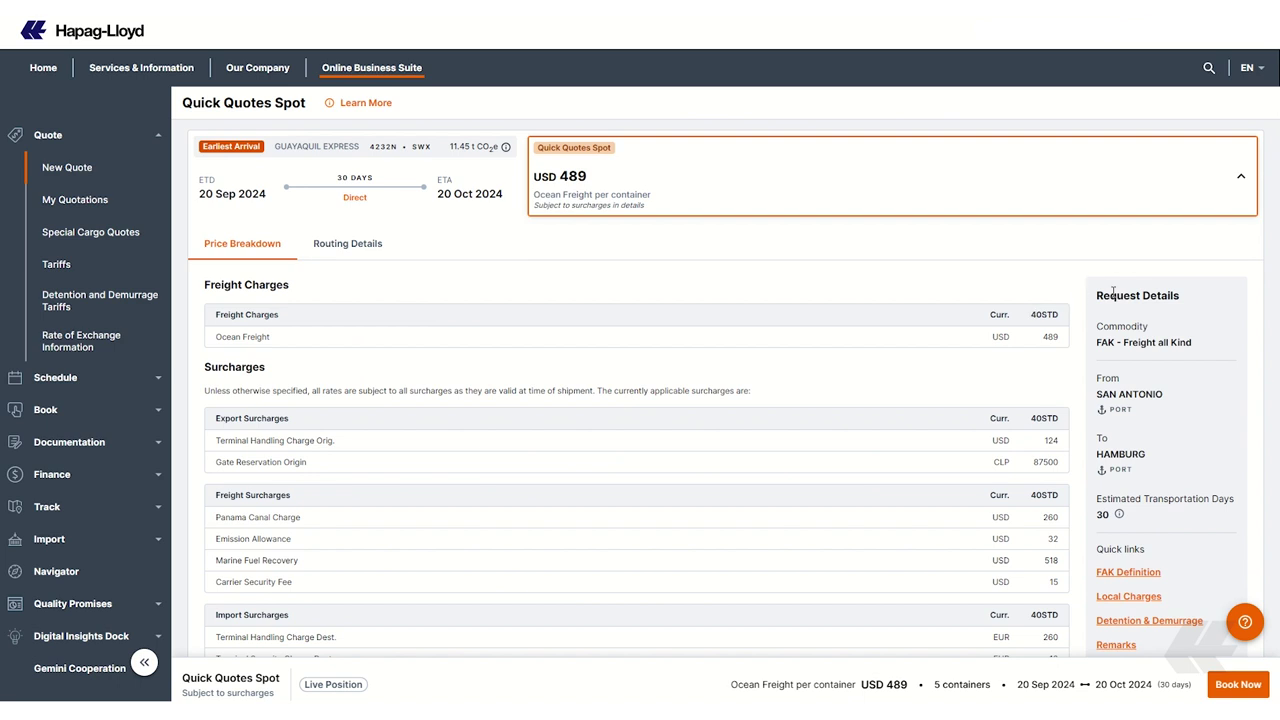
scroll(1113, 290, down, 2)
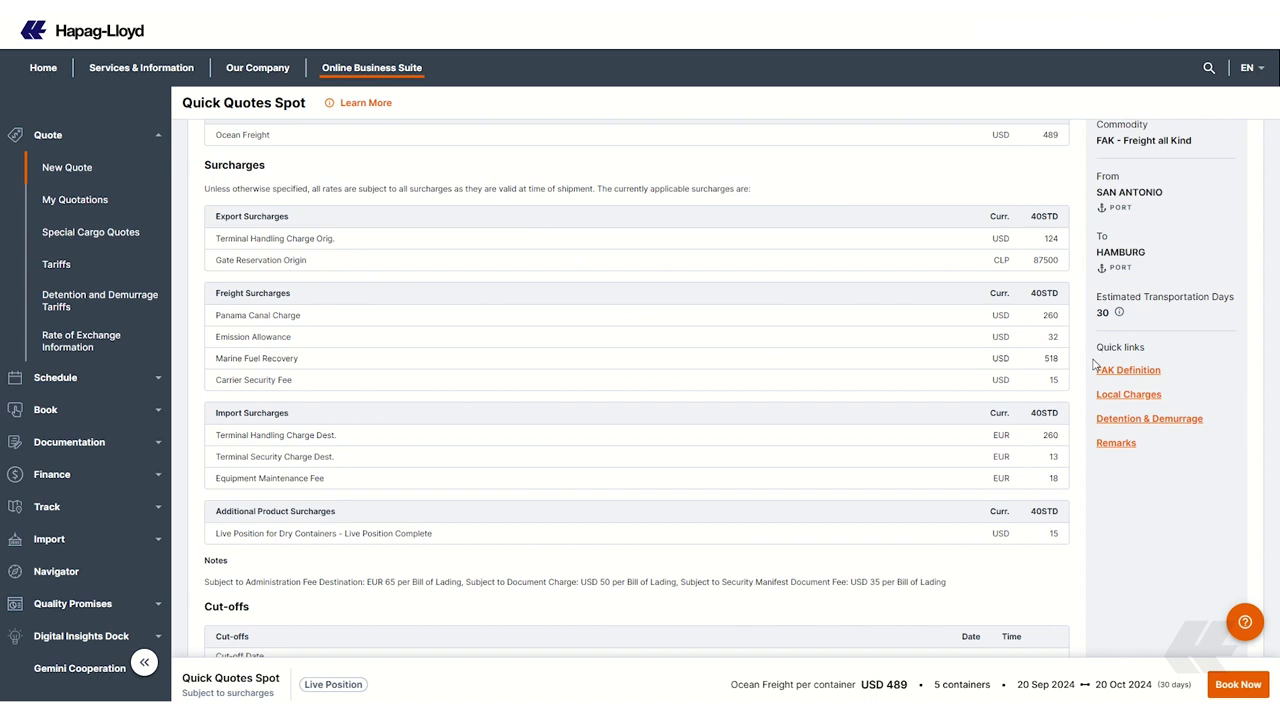
scroll(1093, 365, down, 2)
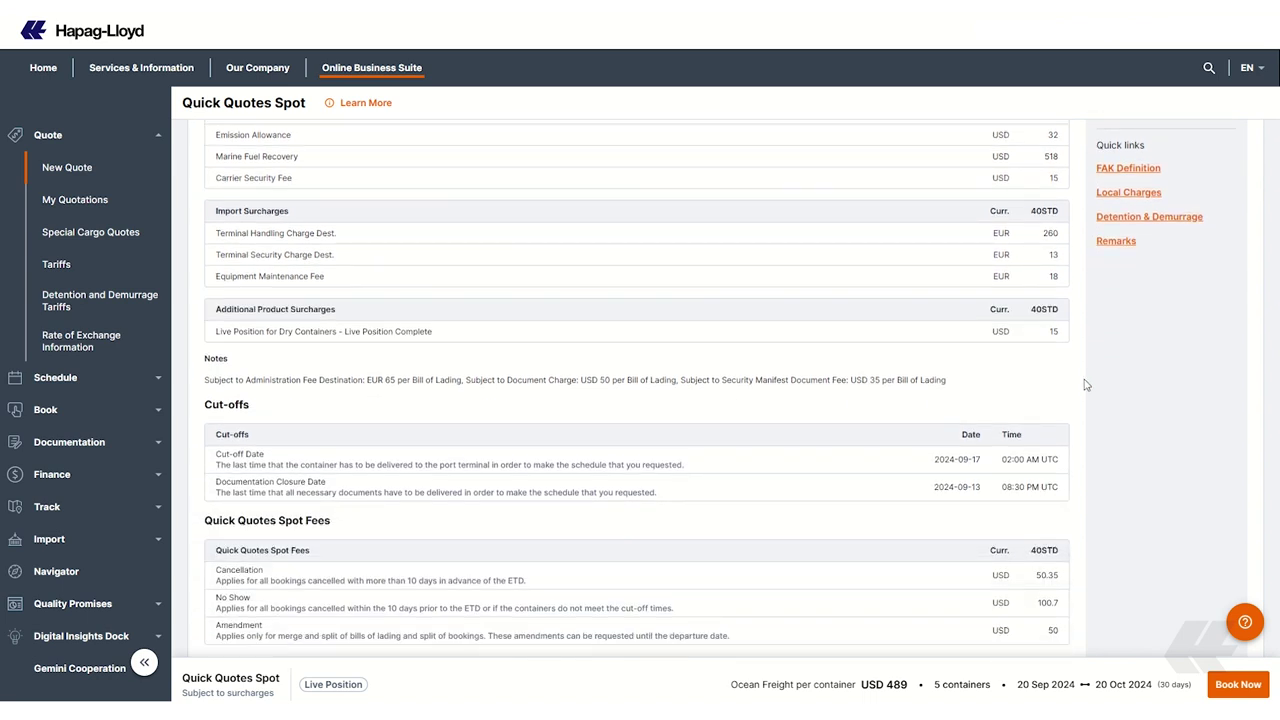
scroll(1087, 385, down, 3)
scroll(1087, 385, down, 2)
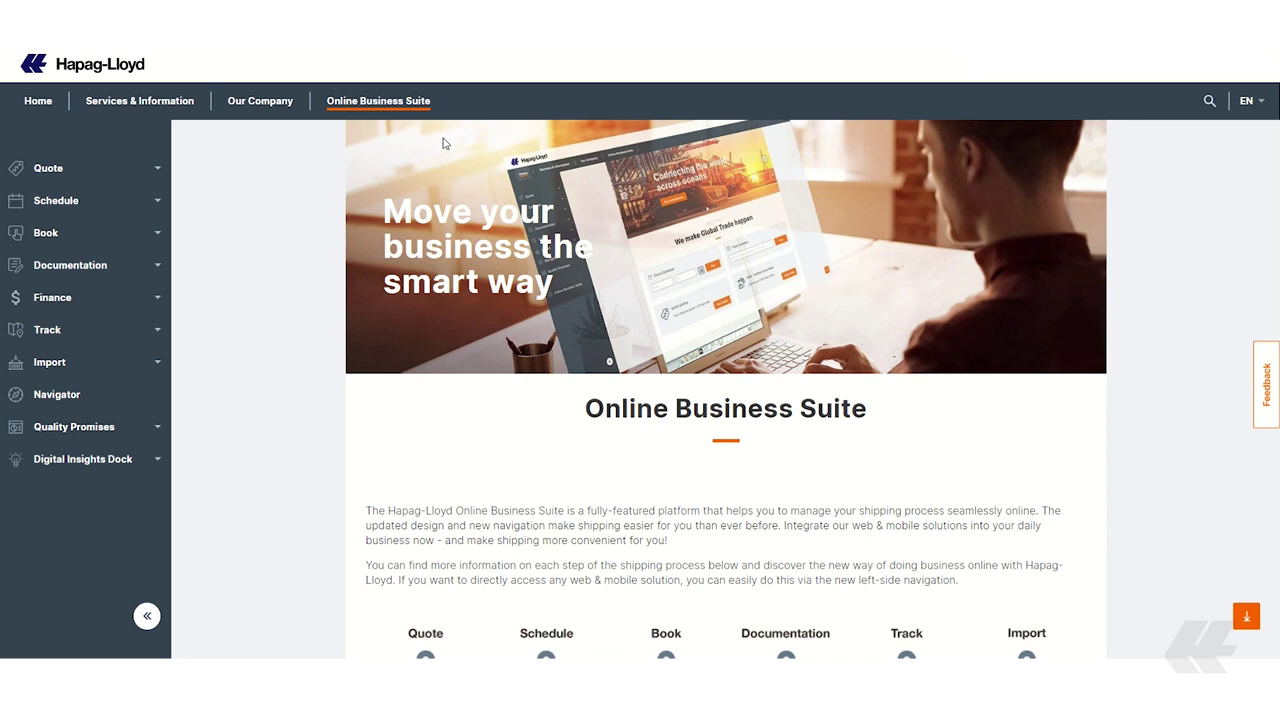
Step: Open the Live Position purchase page from the additional booking services, load the booking by its booking number and review its container list
click(56, 233)
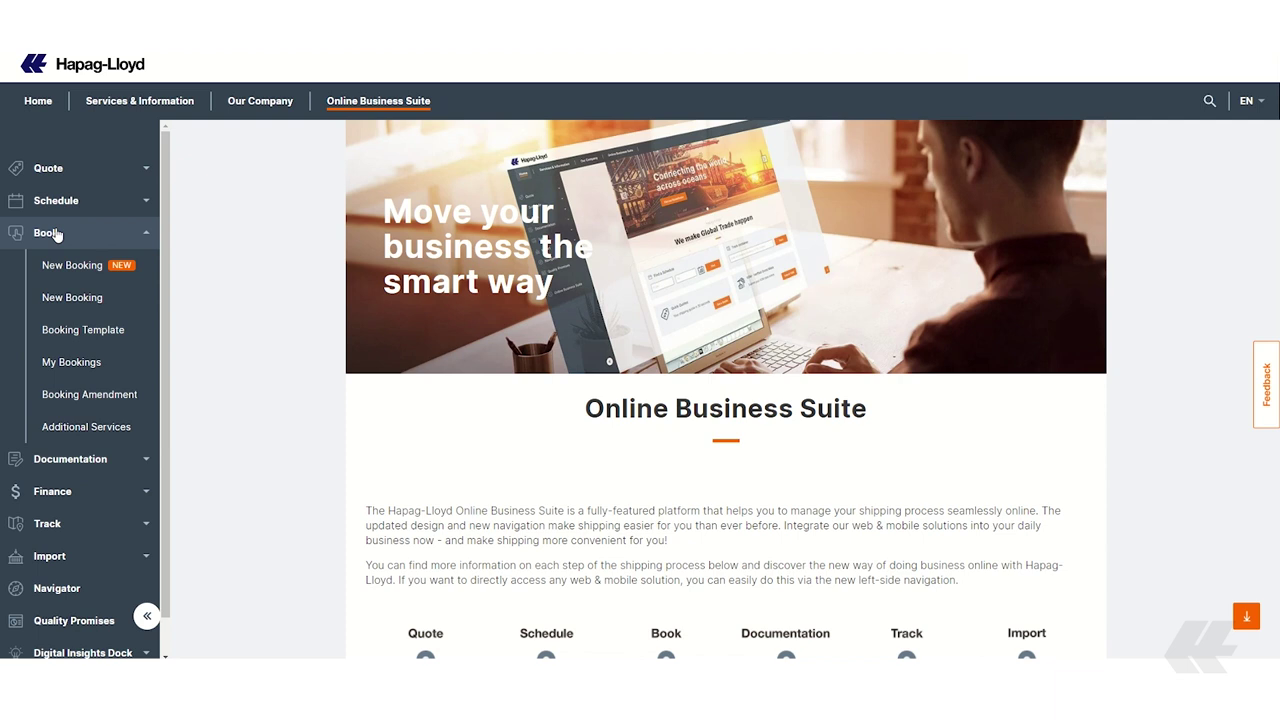
click(90, 430)
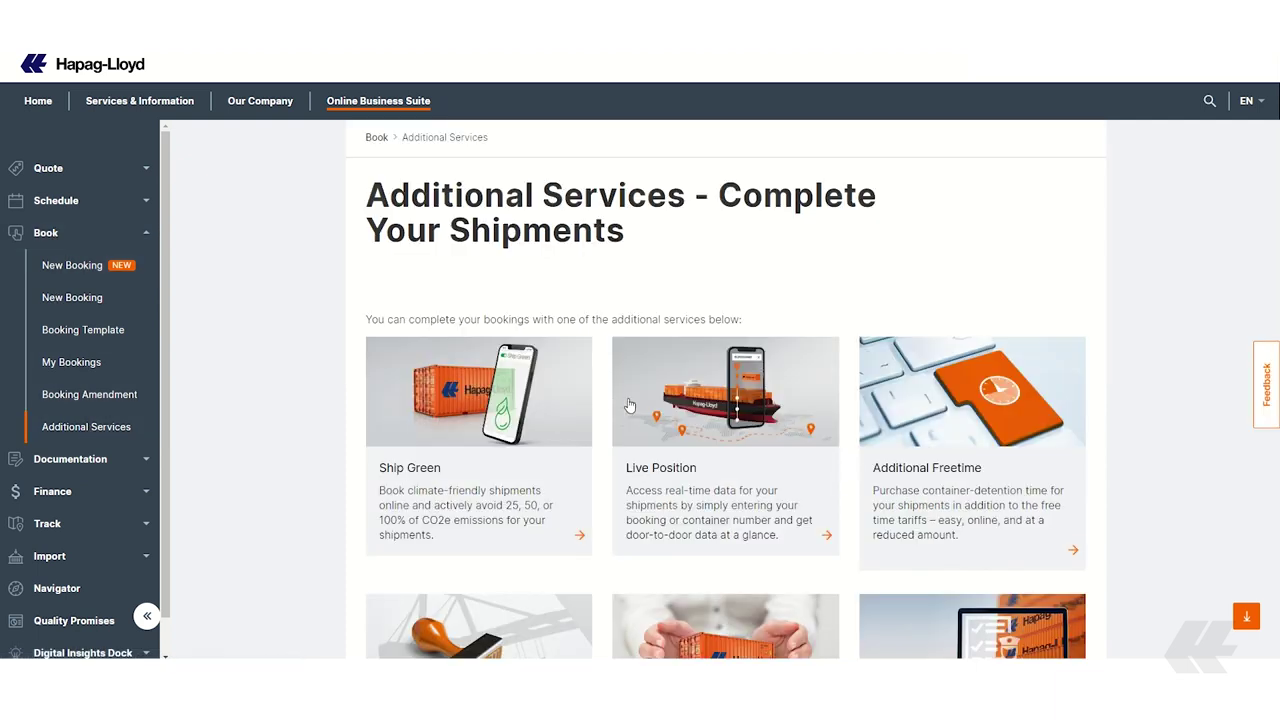
click(710, 374)
click(486, 263)
text(1234567)
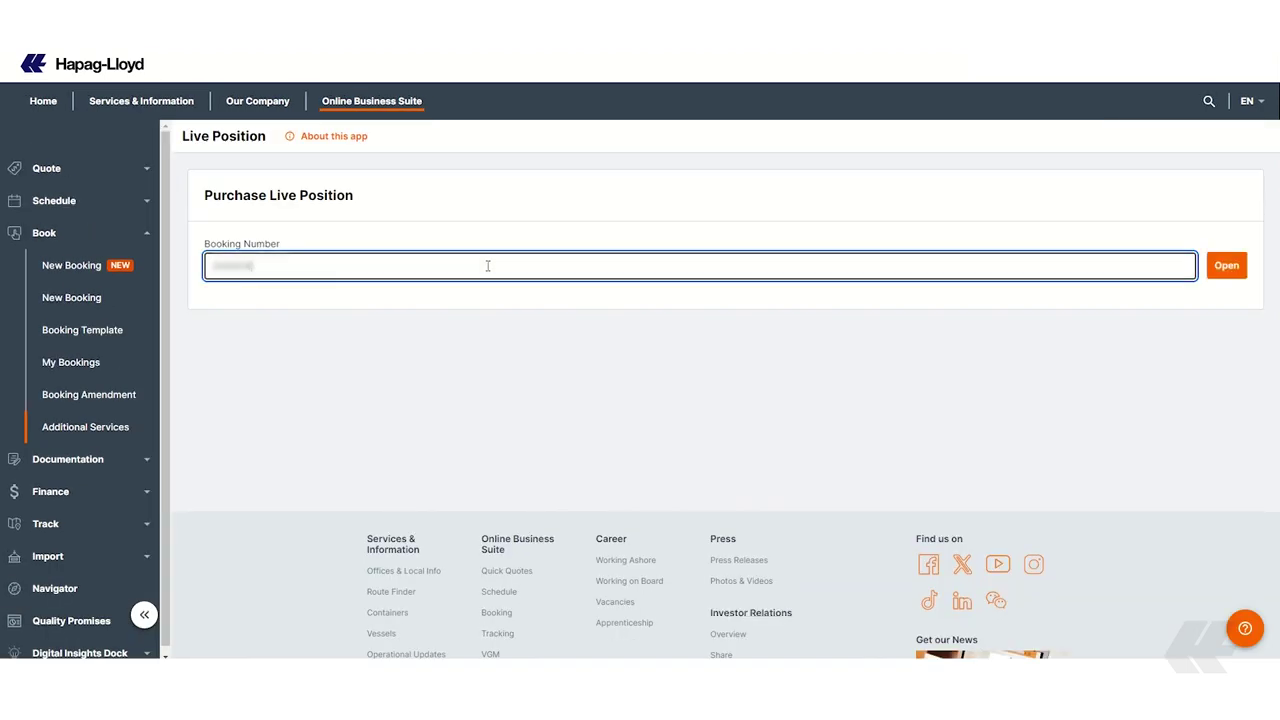
click(1226, 265)
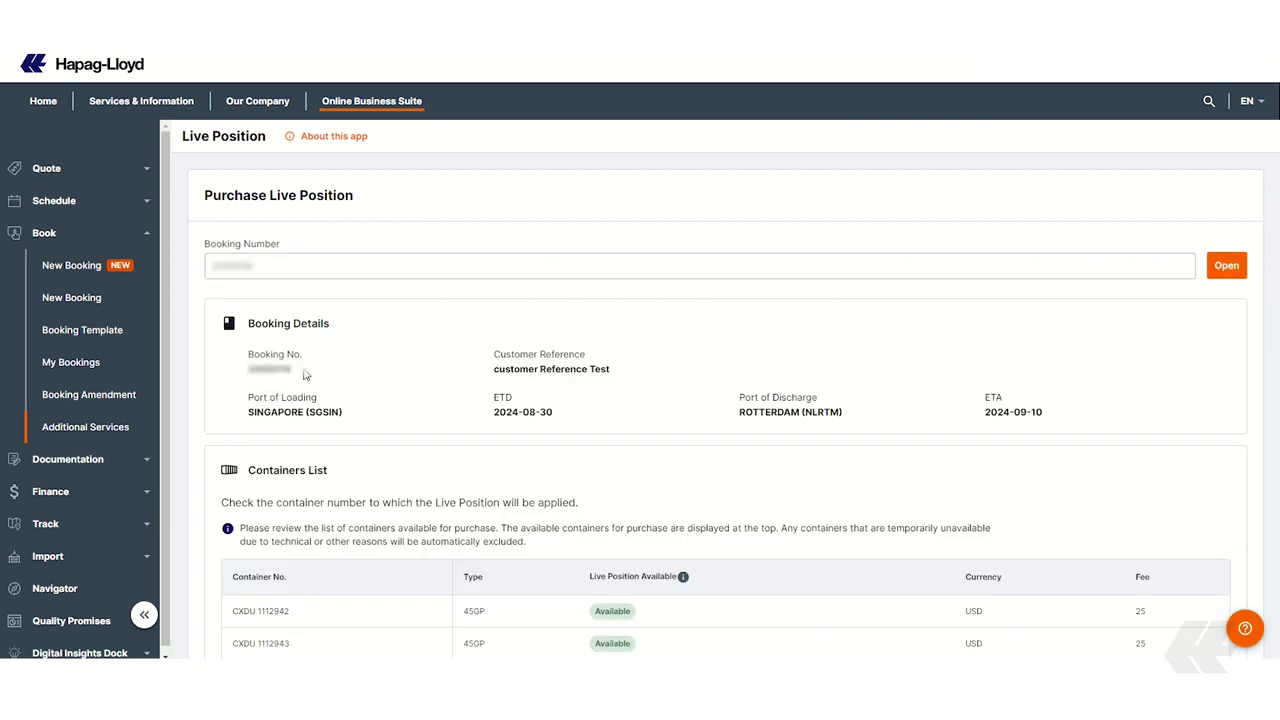
scroll(363, 375, down, 3)
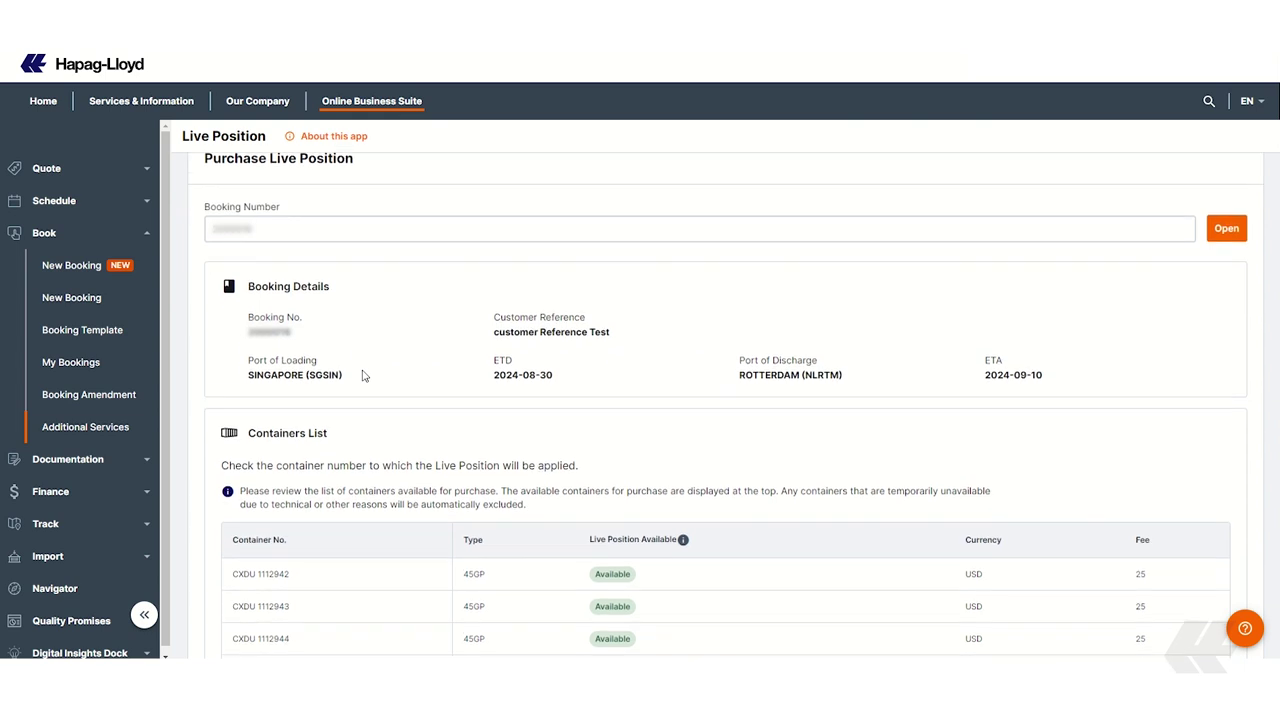
scroll(363, 375, down, 2)
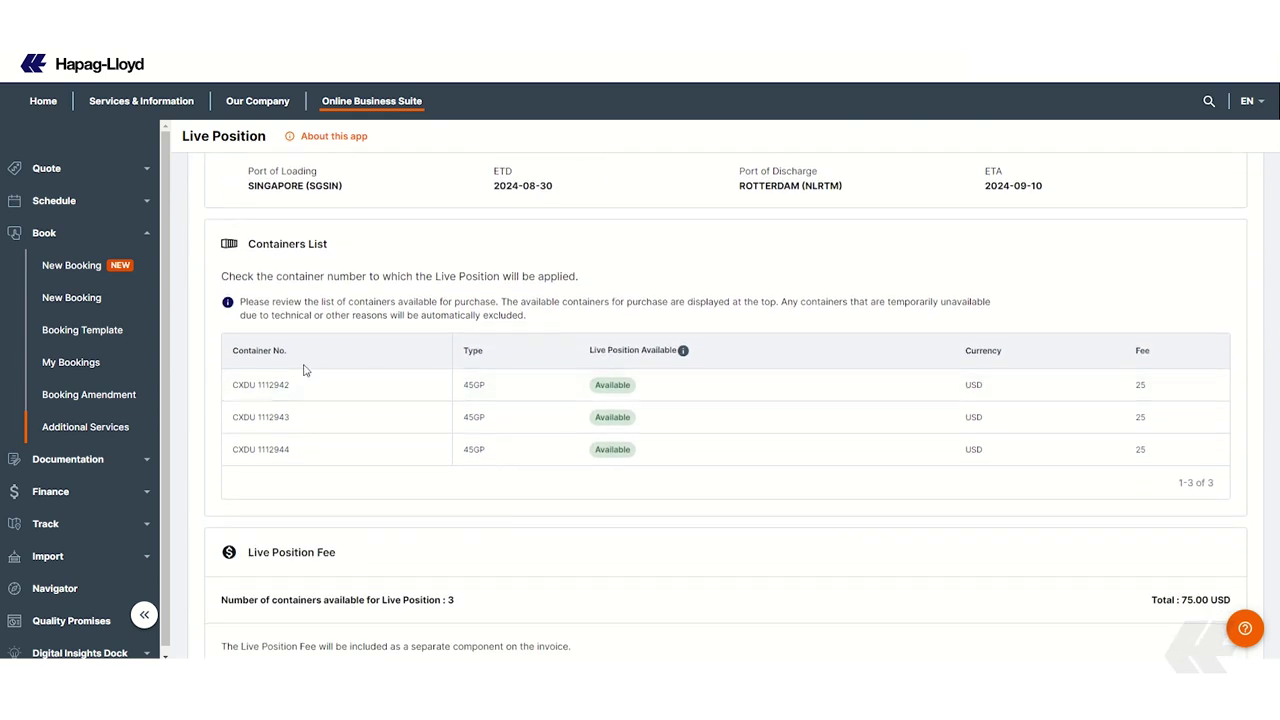
Step: Agree to the Live Position terms and conditions and purchase Live Position for the booking's available containers
mouse_move(589, 358)
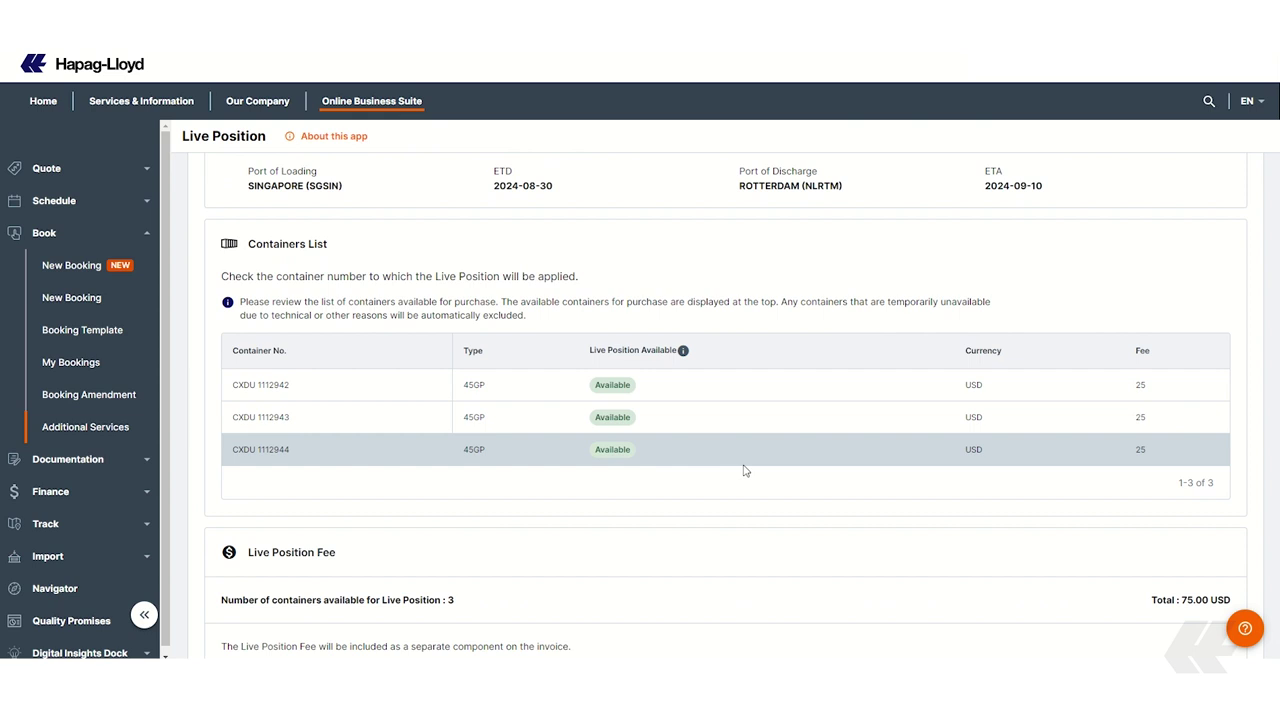
scroll(744, 470, down, 2)
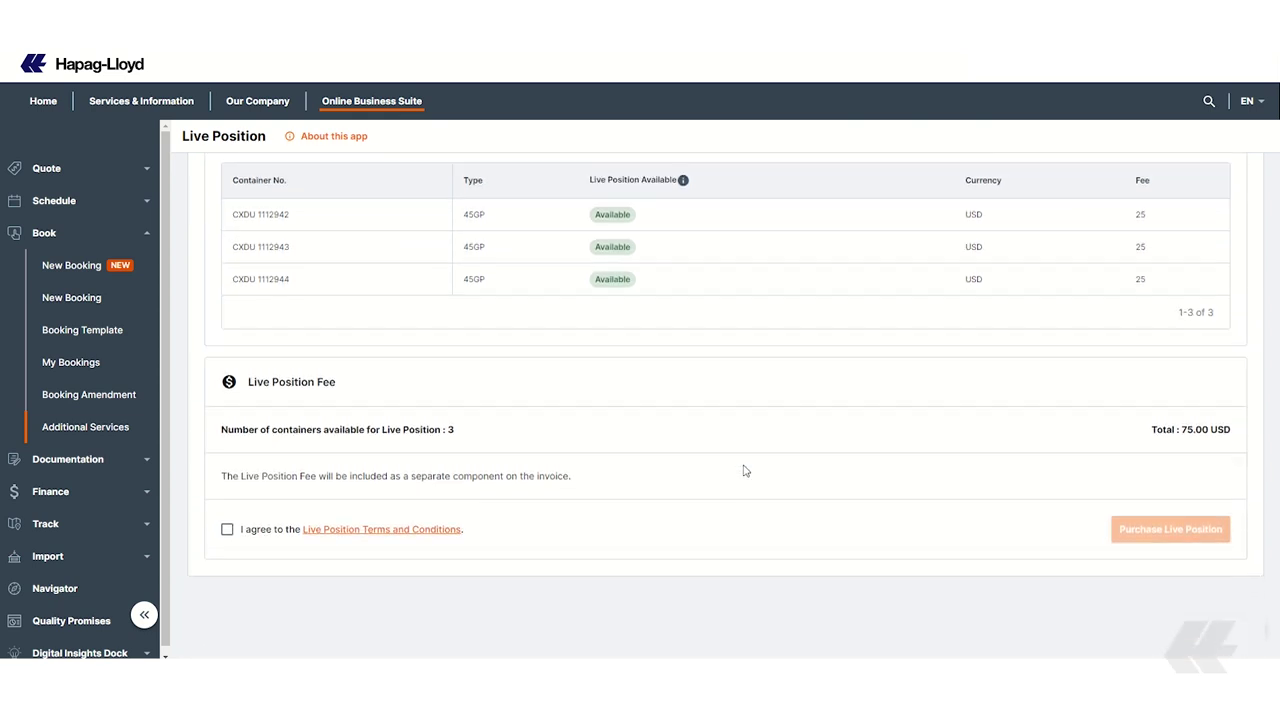
click(227, 525)
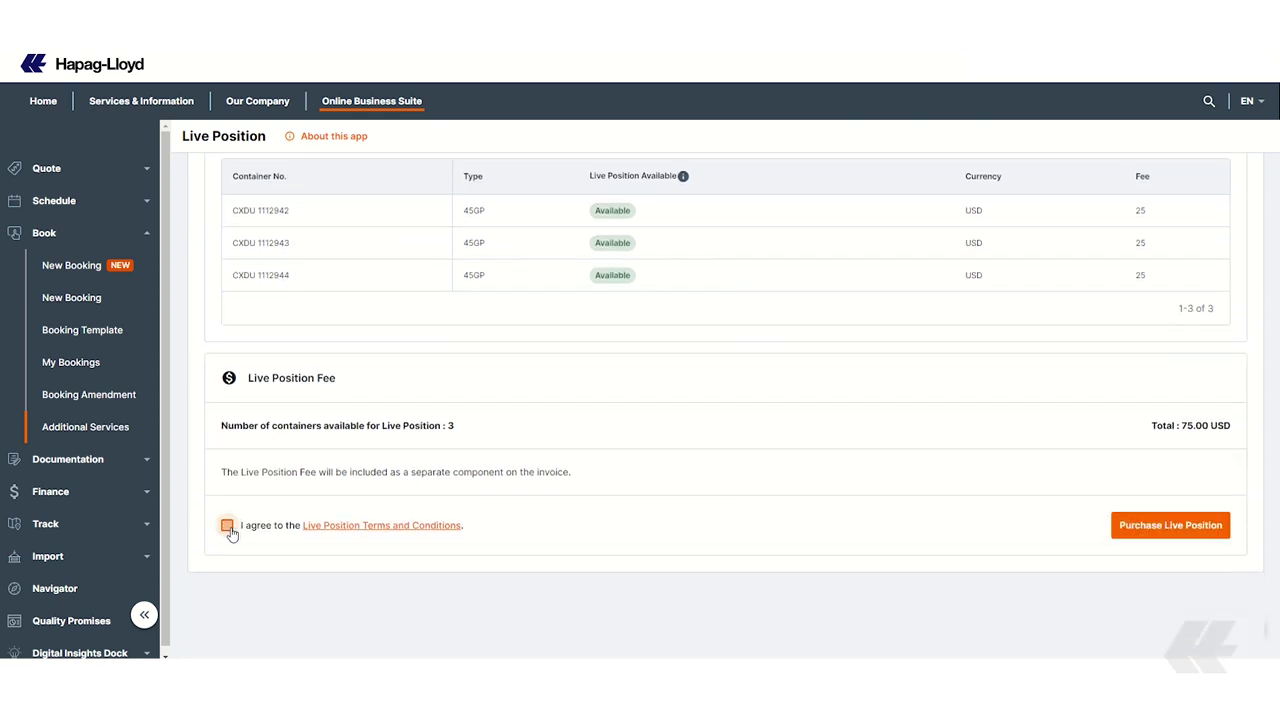
click(1181, 521)
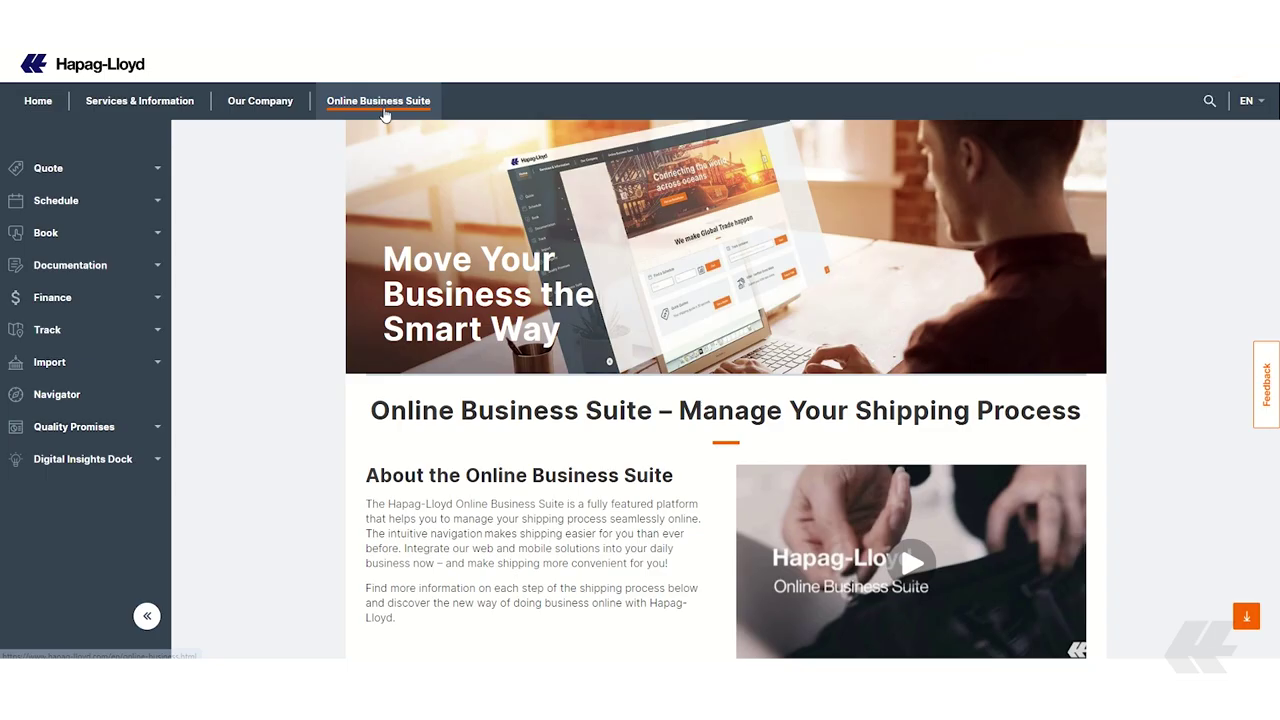
Step: Open the Live Position tracking page and search for the shipment by its container or booking number
click(131, 332)
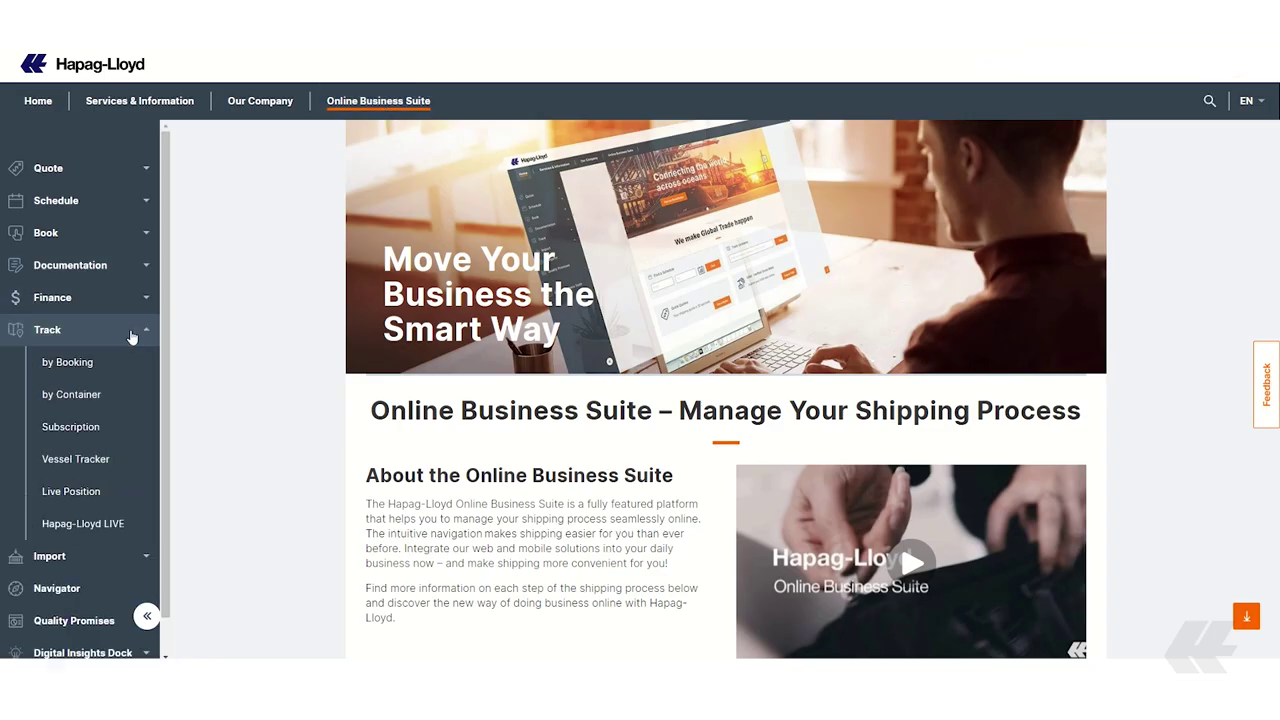
click(112, 492)
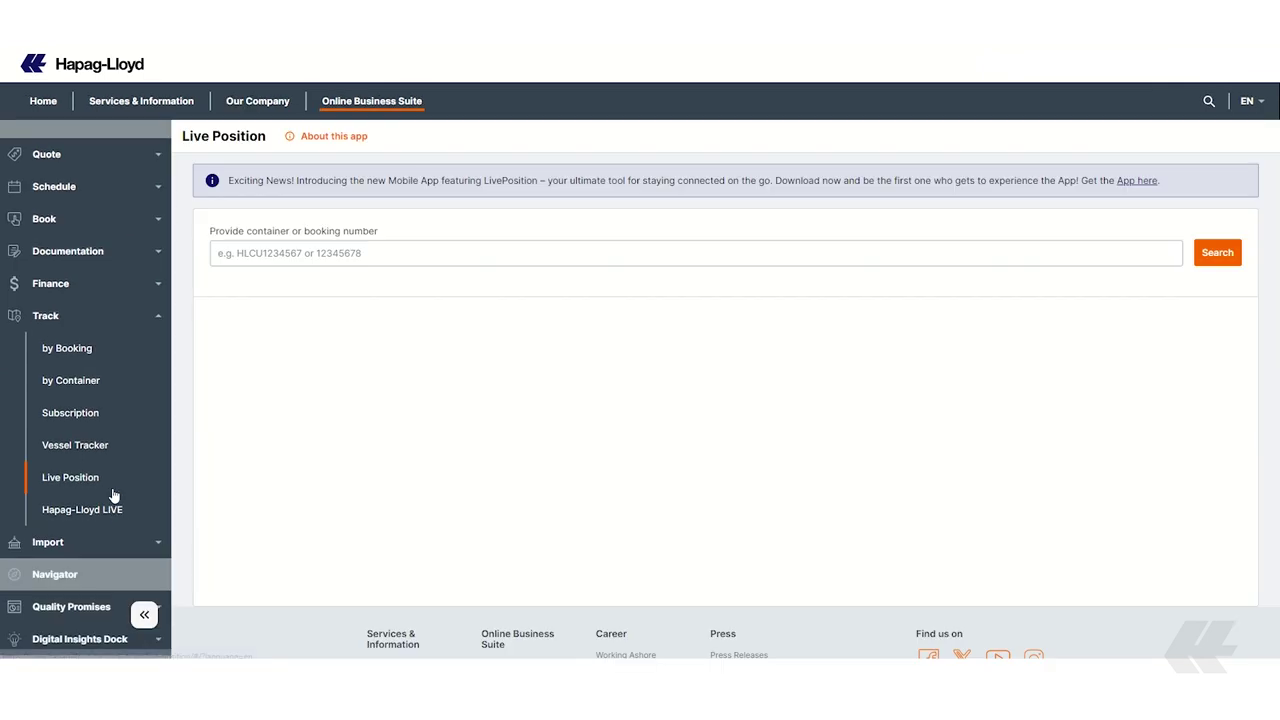
click(389, 251)
key(ctrl+v)
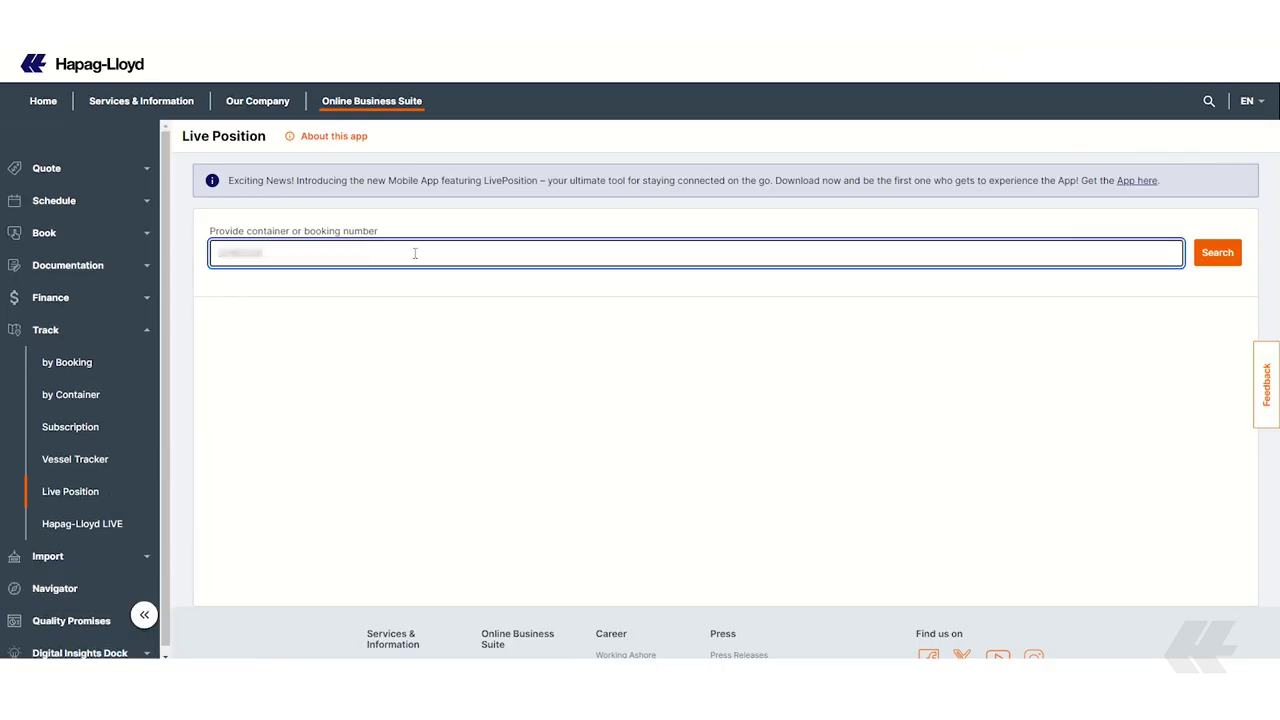
click(1213, 252)
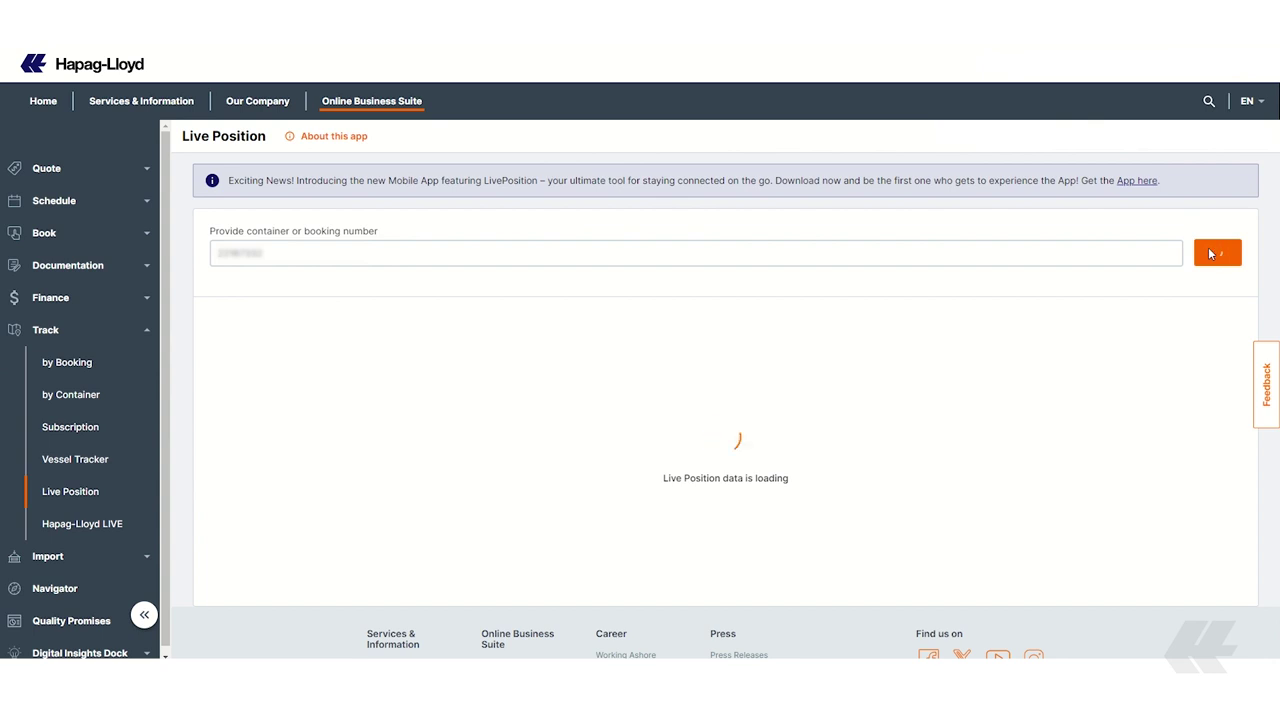